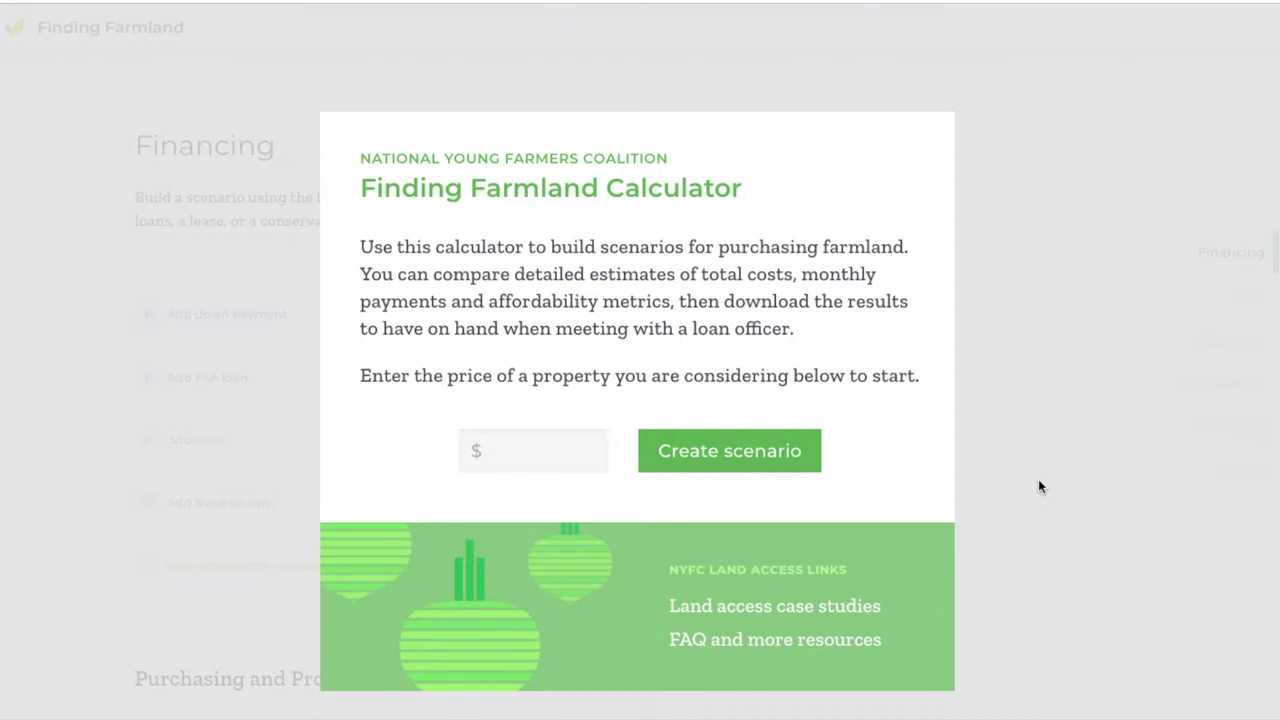
# Create a new scenario with a $200,000 property price.
pyautogui.click(576, 468)
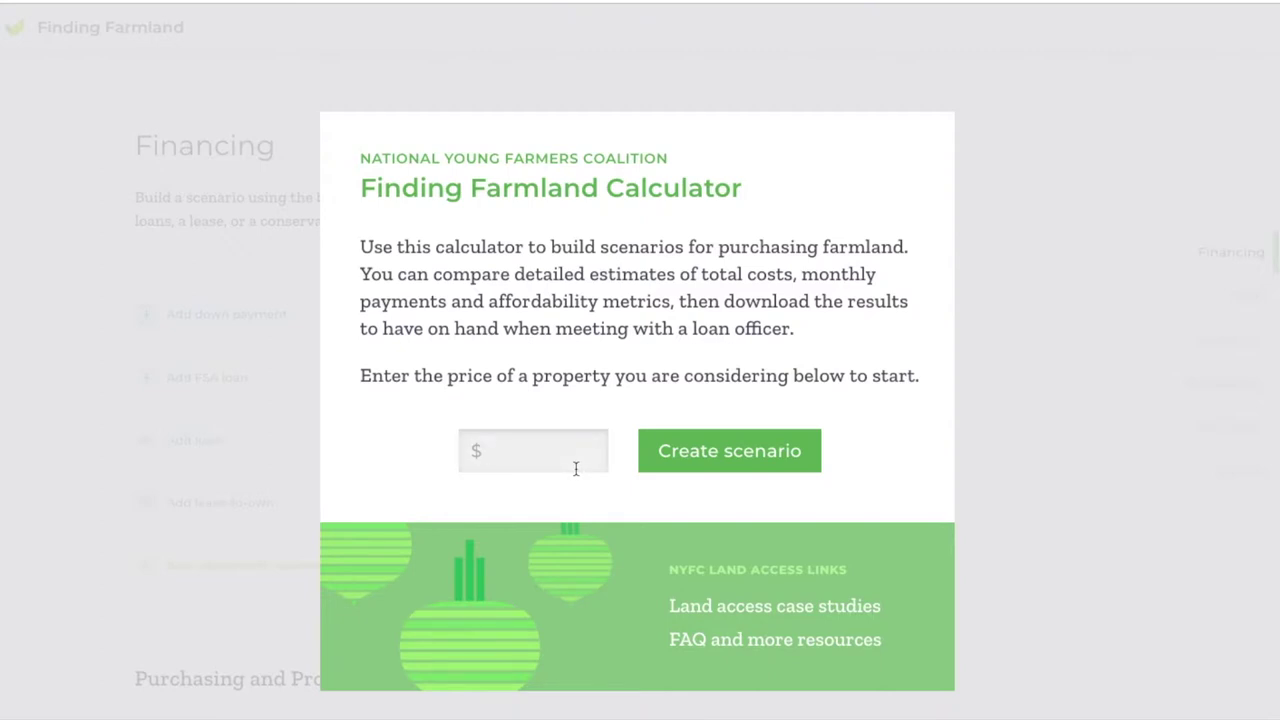
pyautogui.write('200000')
pyautogui.click(699, 455)
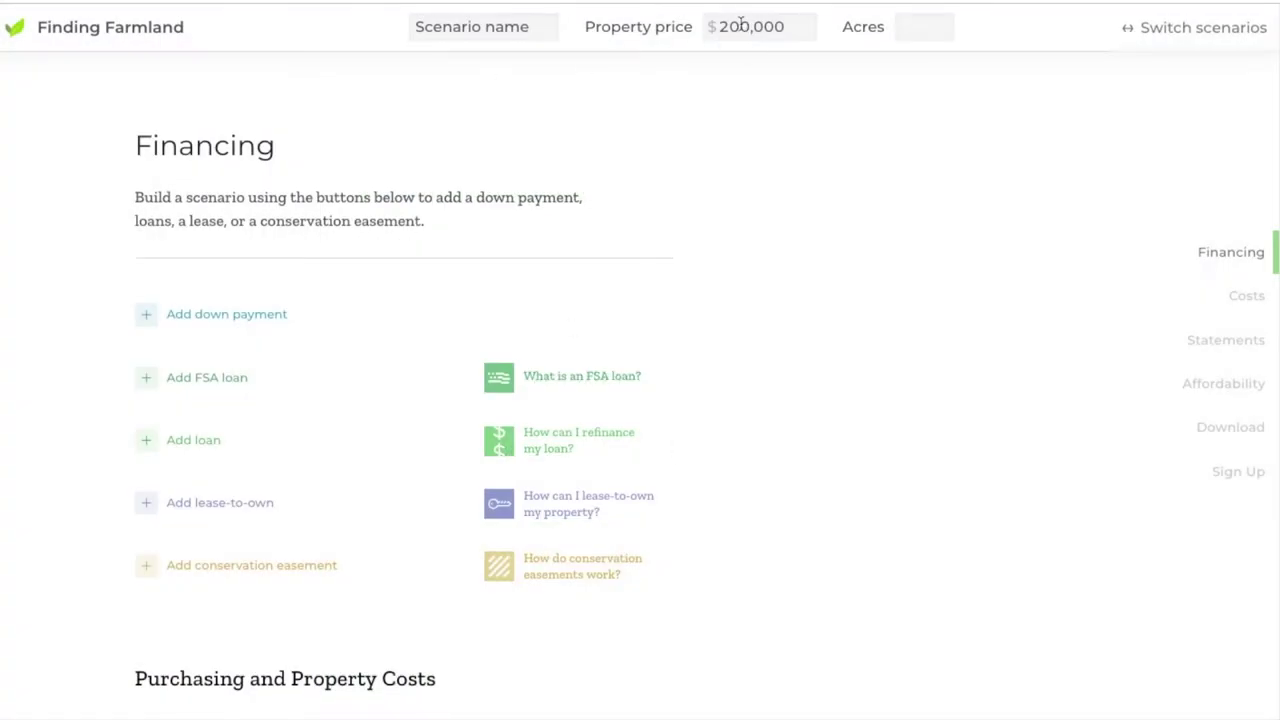
# Replace the placeholder scenario name with 'My Farm'.
pyautogui.click(538, 37)
pyautogui.moveTo(538, 37); pyautogui.dragTo(418, 26)
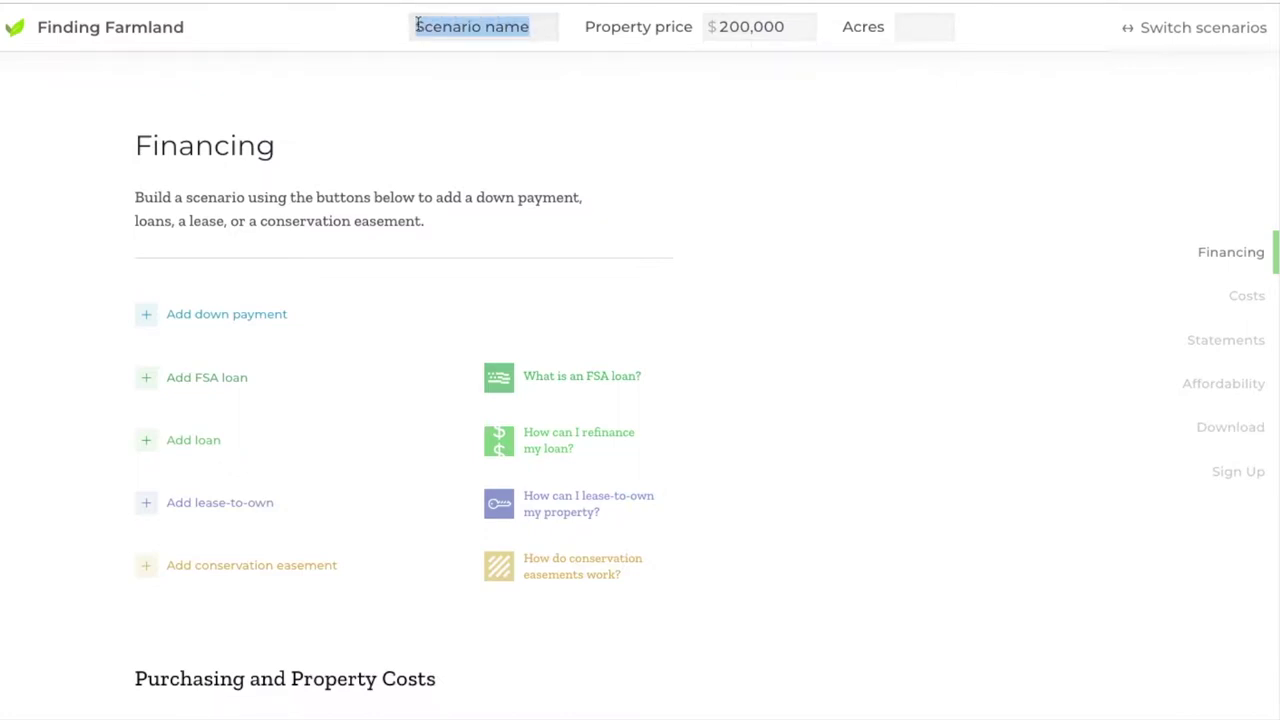
pyautogui.write('My Farm')
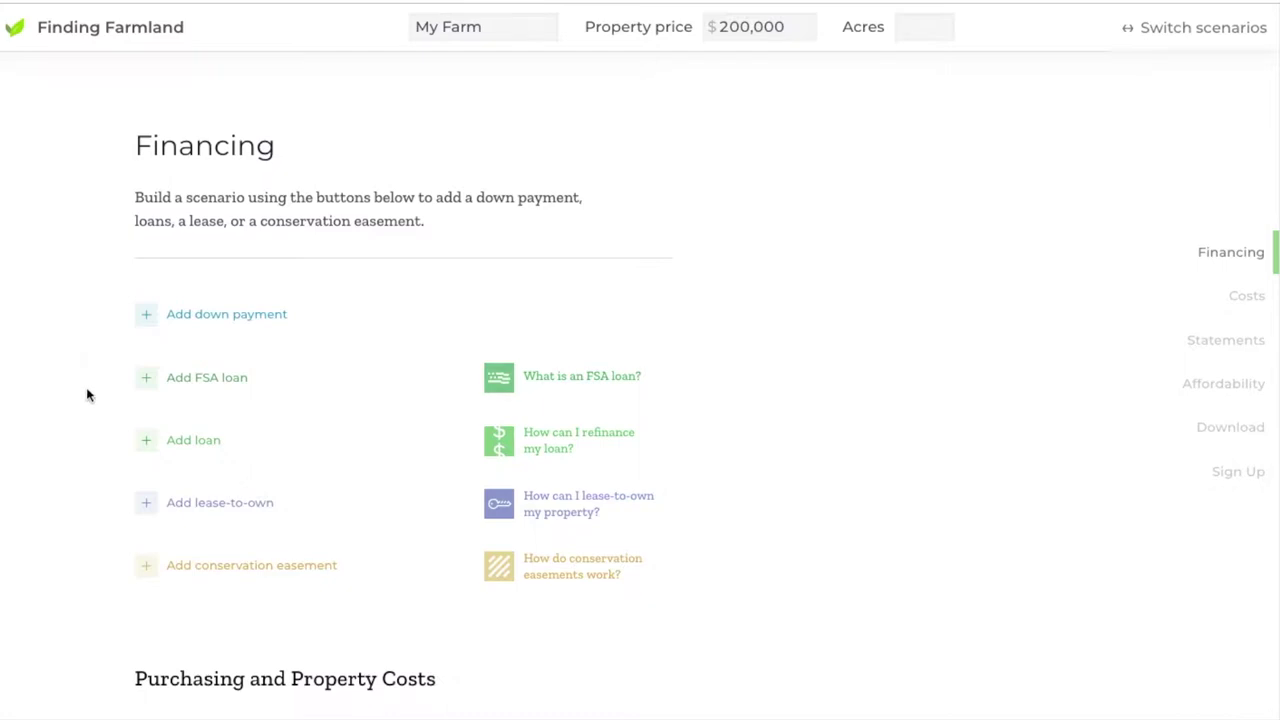
# Add Loan 1 and a down payment set to 20% of the farm cost.
pyautogui.click(147, 446)
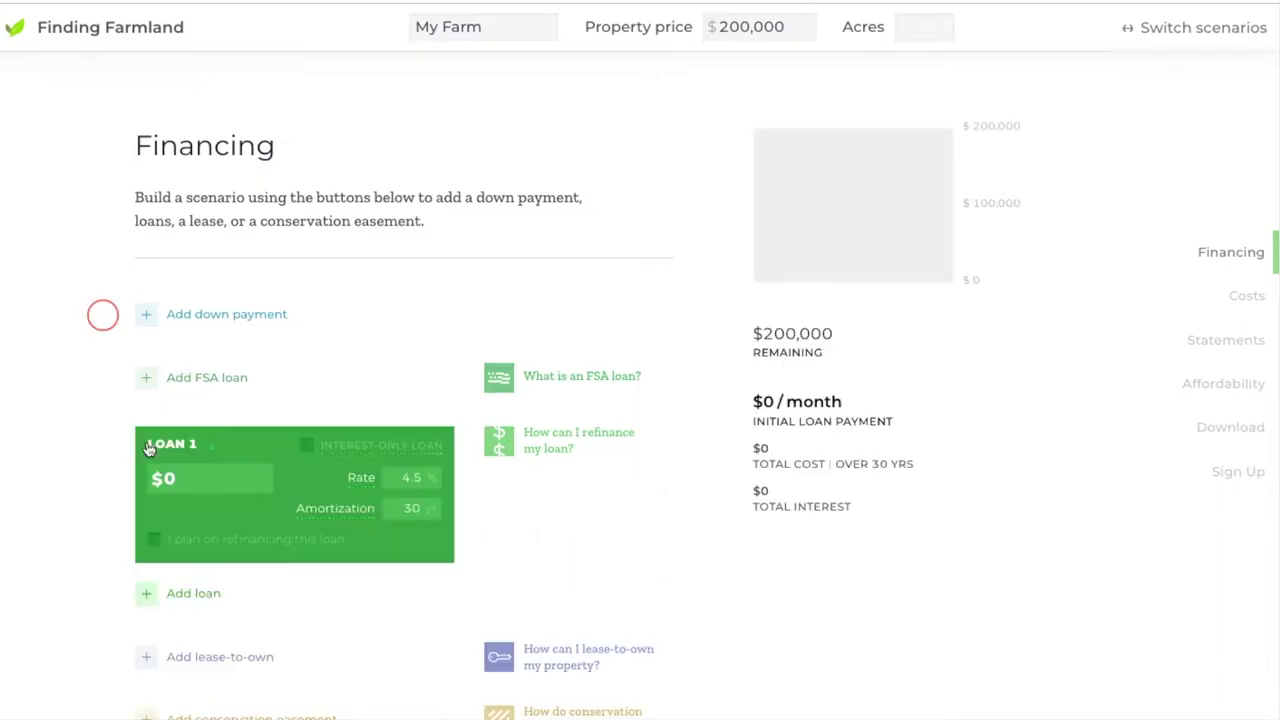
pyautogui.moveTo(305, 505)
pyautogui.moveTo(106, 324)
pyautogui.click(233, 317)
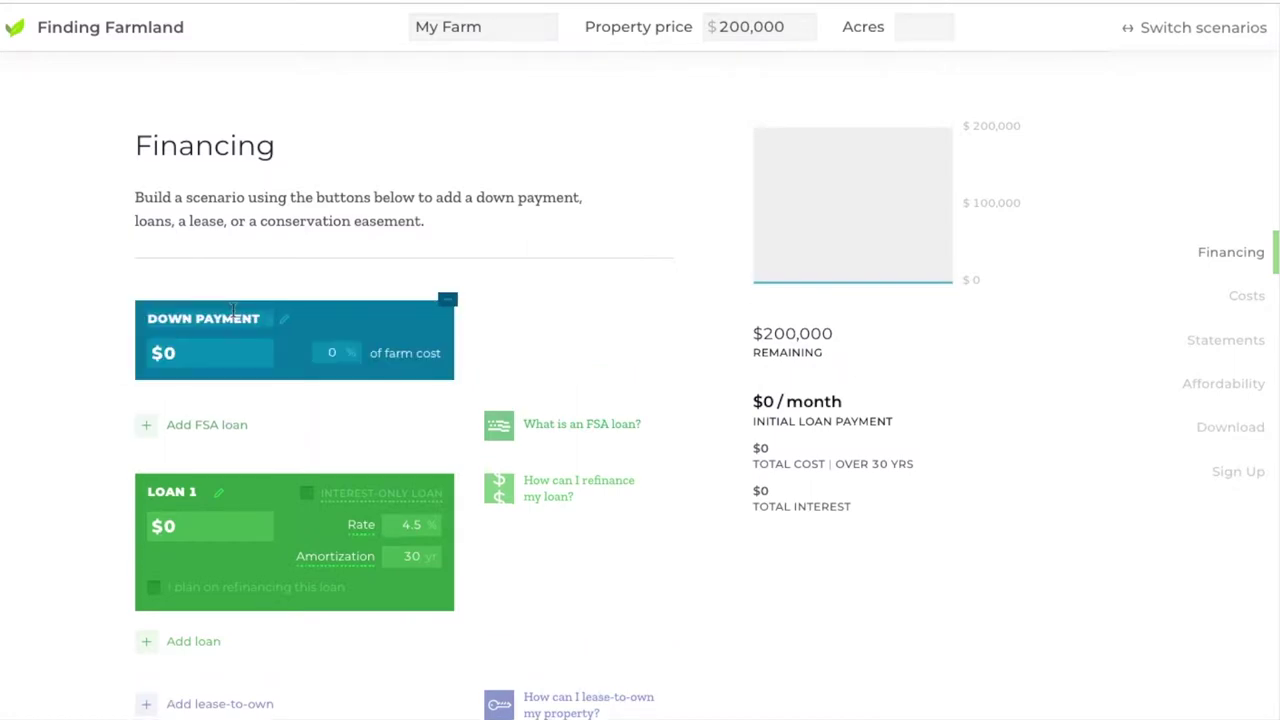
pyautogui.click(201, 354)
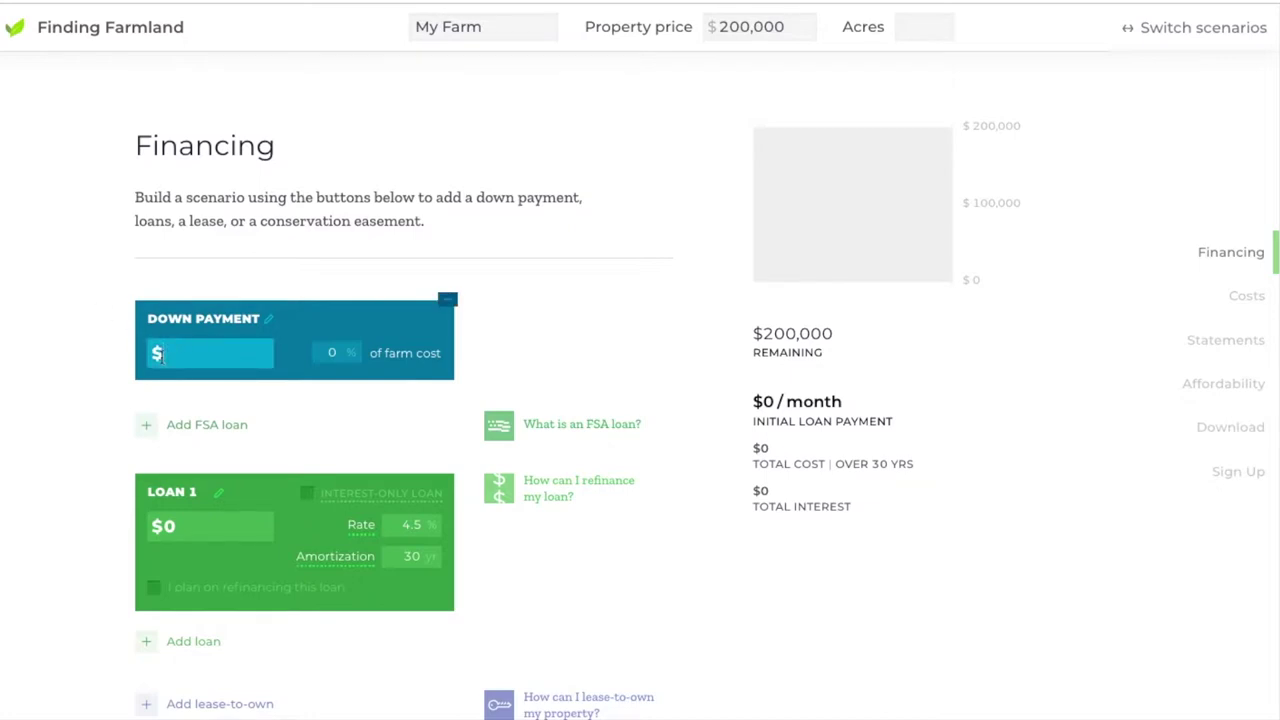
pyautogui.click(323, 349)
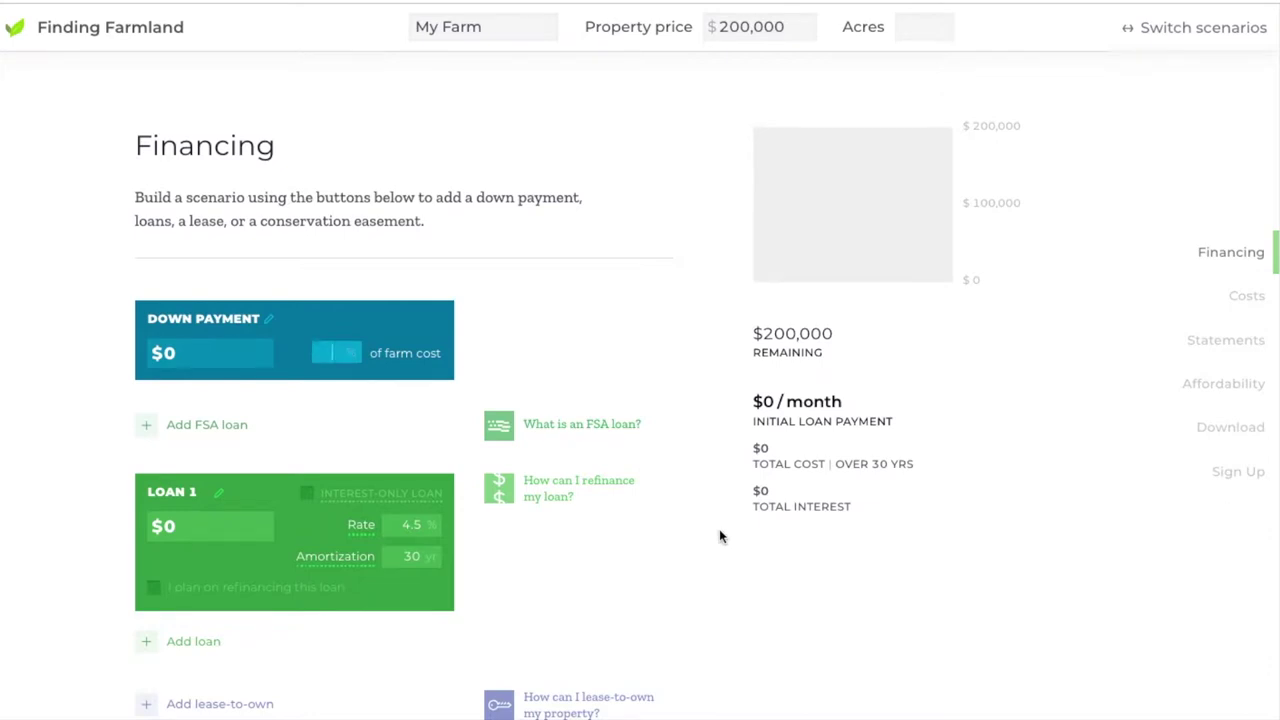
pyautogui.write('20')
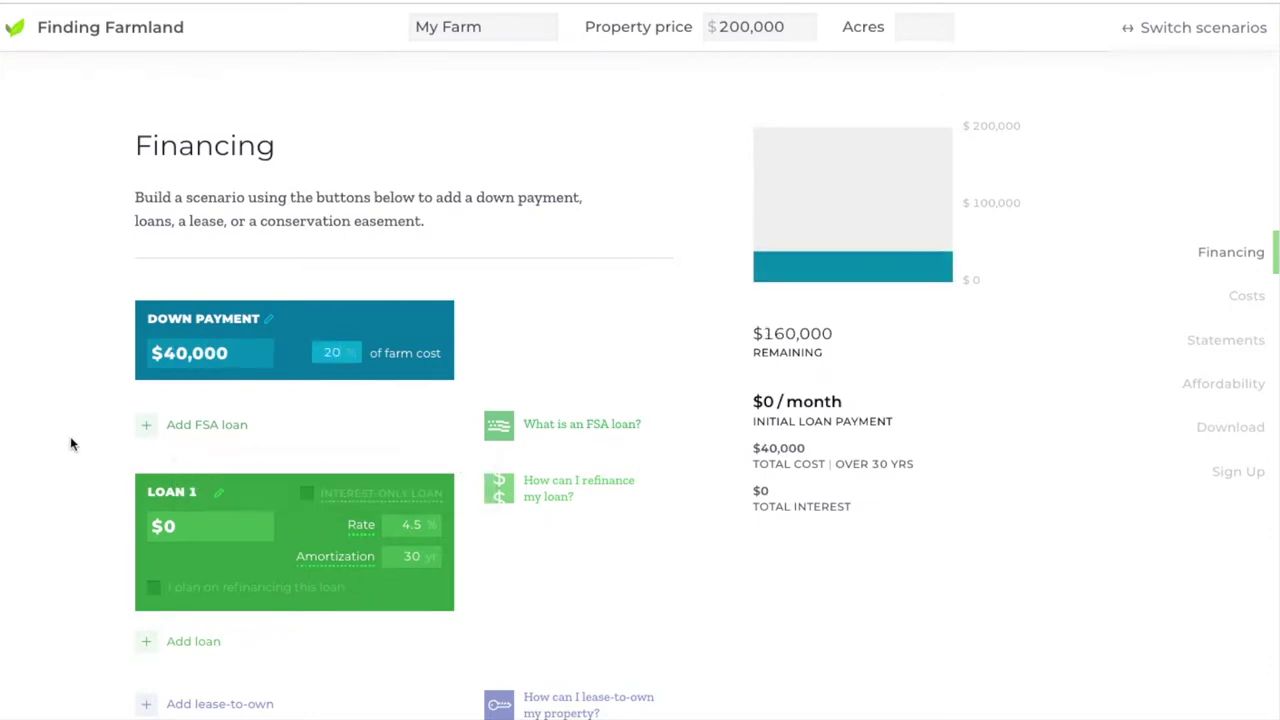
pyautogui.scroll(-1, 70, 436)
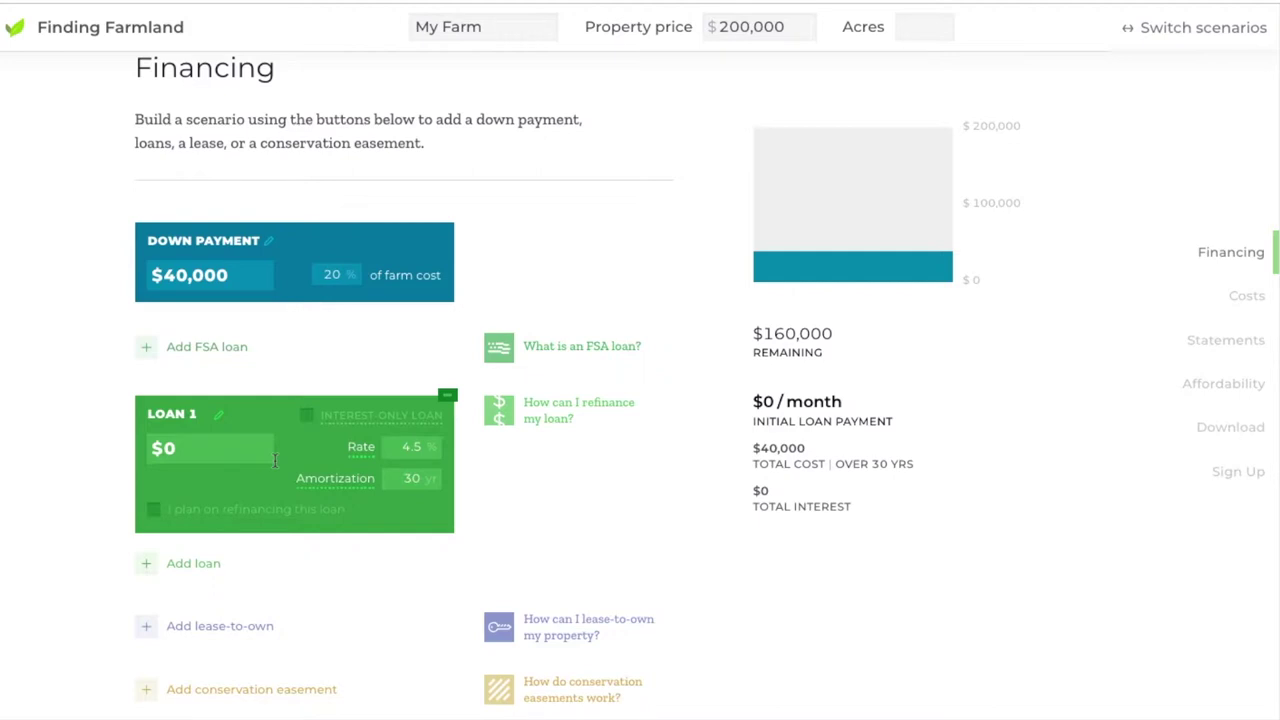
# Set Loan 1 to $160,000 and lower its rate from 4.5% to 4%.
pyautogui.click(238, 448)
pyautogui.write('160000')
pyautogui.press('Return')
pyautogui.moveTo(405, 450)
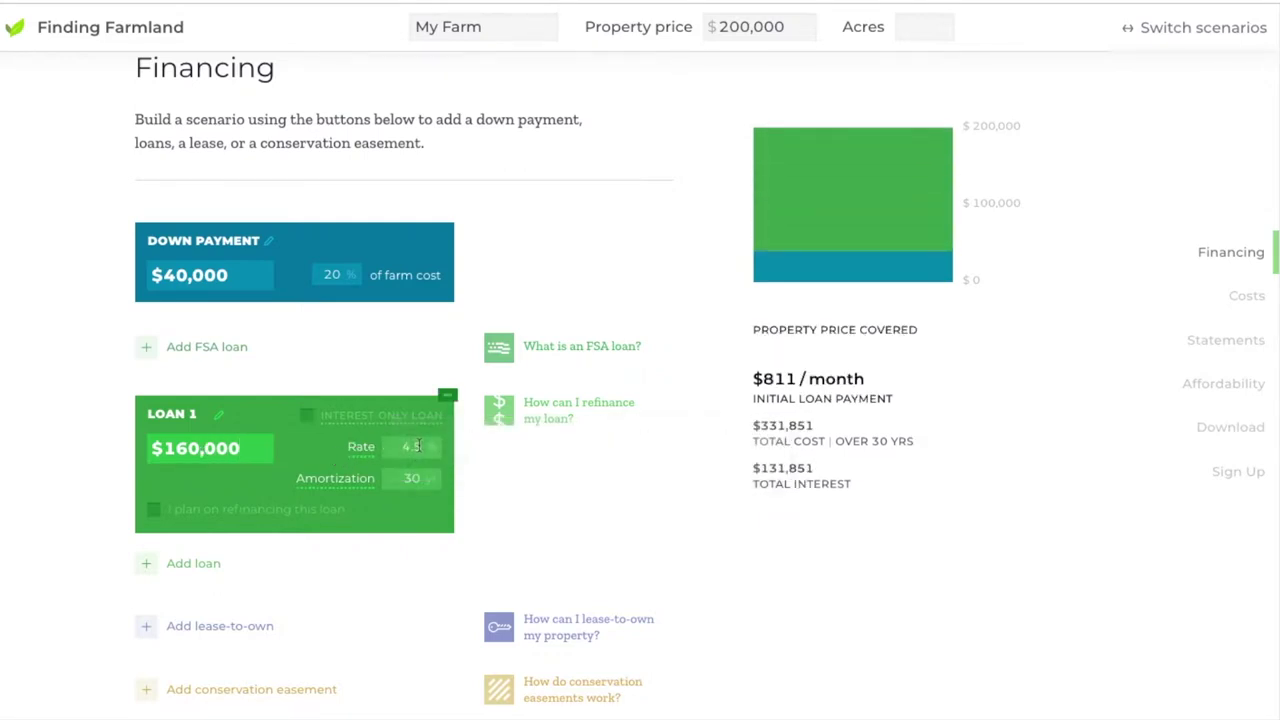
pyautogui.click(427, 448)
pyautogui.press('BackSpace')
pyautogui.press('BackSpace')
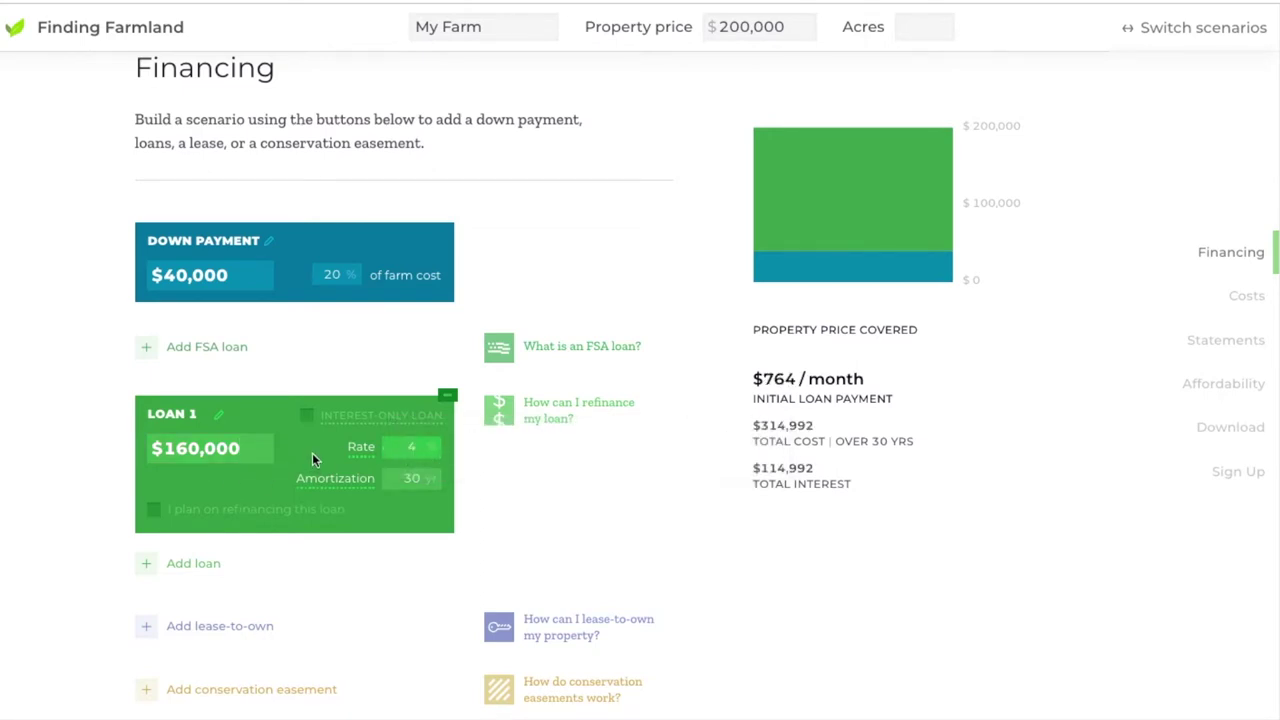
pyautogui.click(418, 480)
# Enter $4,000 closing costs, $4,000 yearly taxes and $1,000 yearly insurance.
pyautogui.scroll(-2, 91, 495)
pyautogui.scroll(-4, 90, 497)
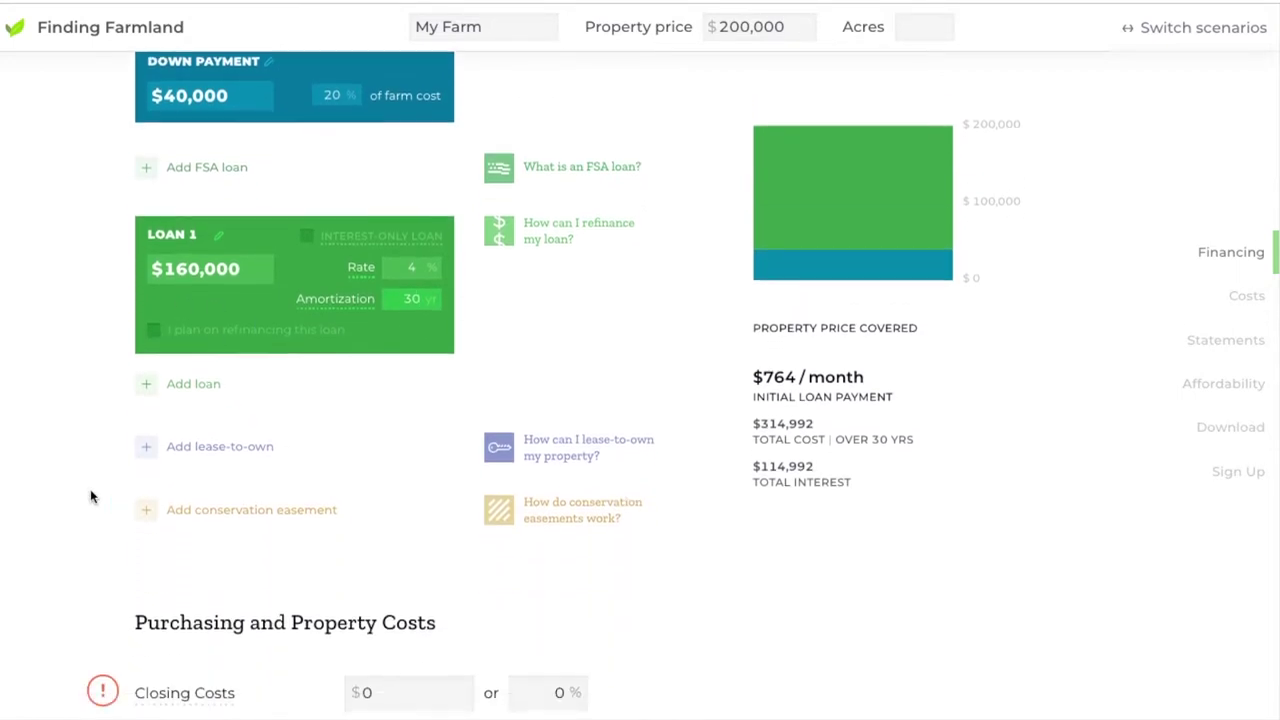
pyautogui.scroll(-1, 90, 497)
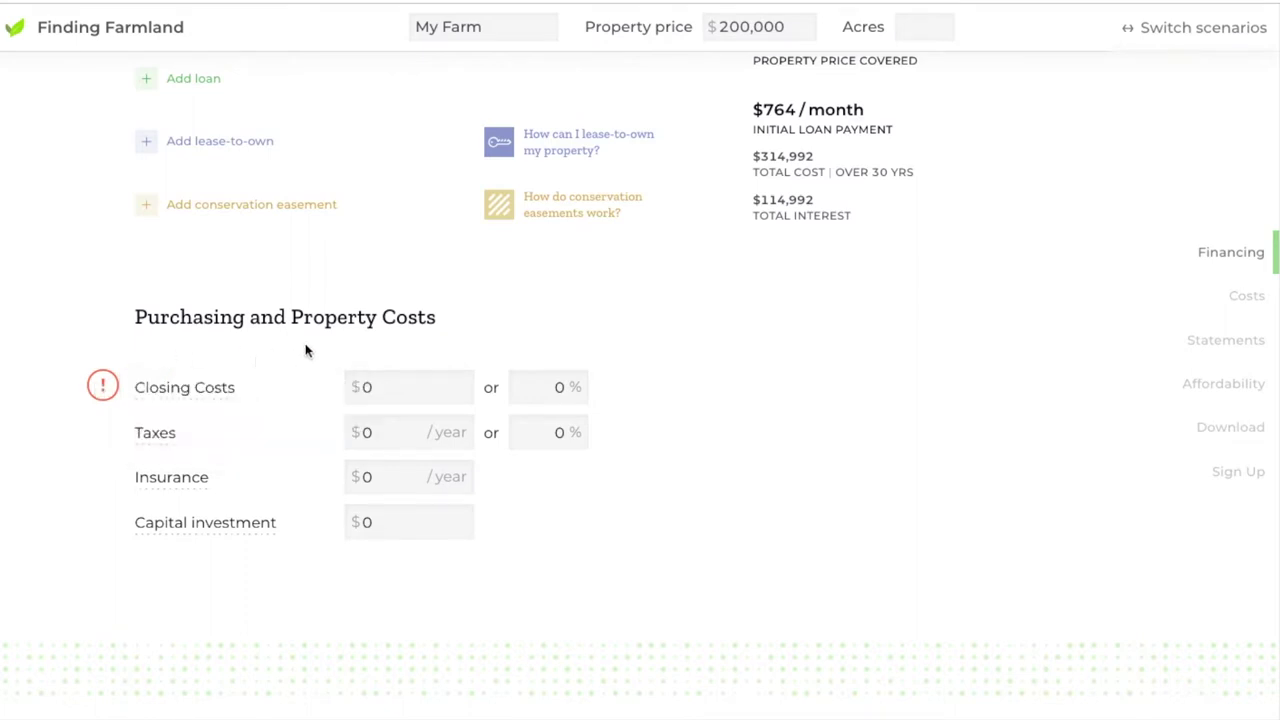
pyautogui.click(372, 386)
pyautogui.write('4000')
pyautogui.press('Tab')
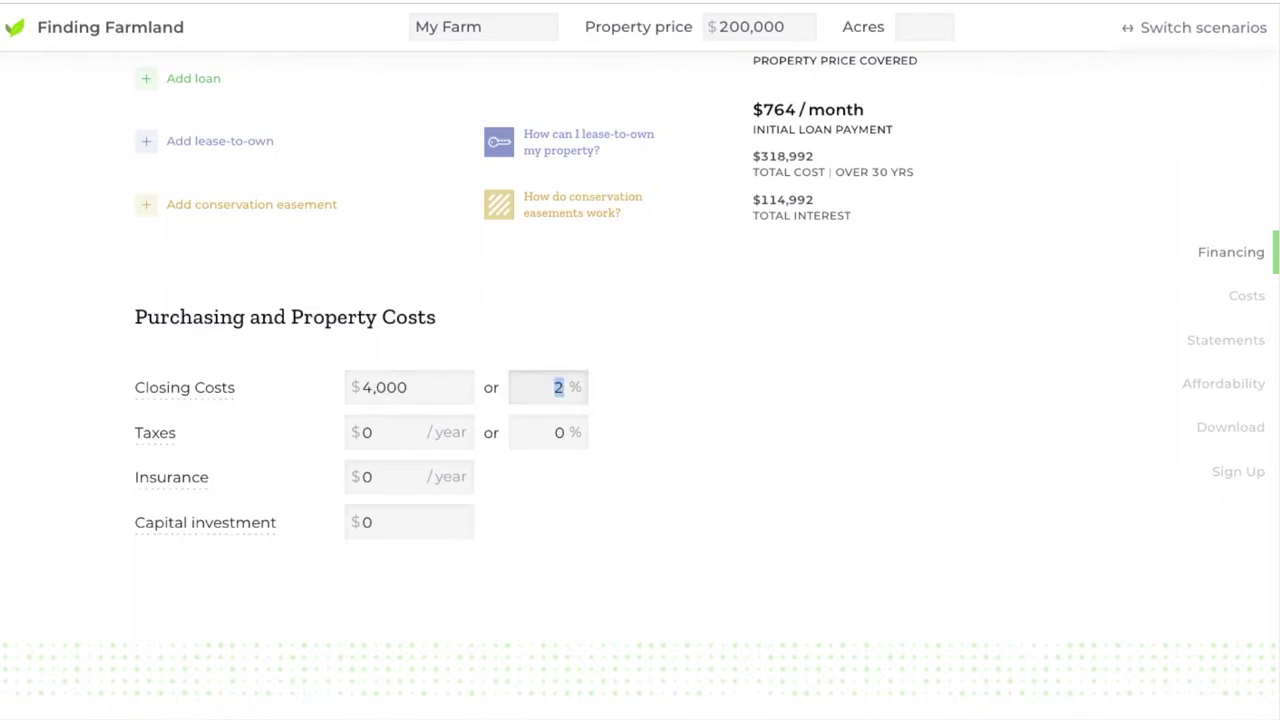
pyautogui.click(381, 432)
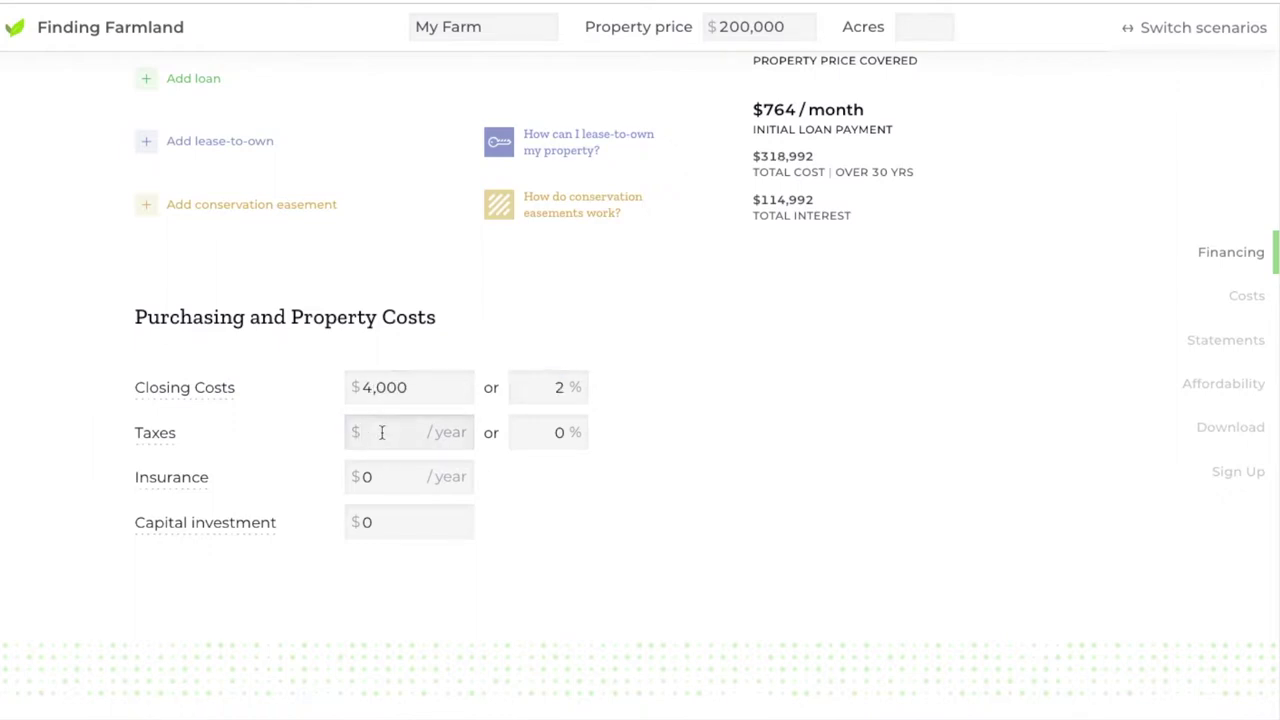
pyautogui.write('4,000')
pyautogui.press('Tab')
pyautogui.press('Tab')
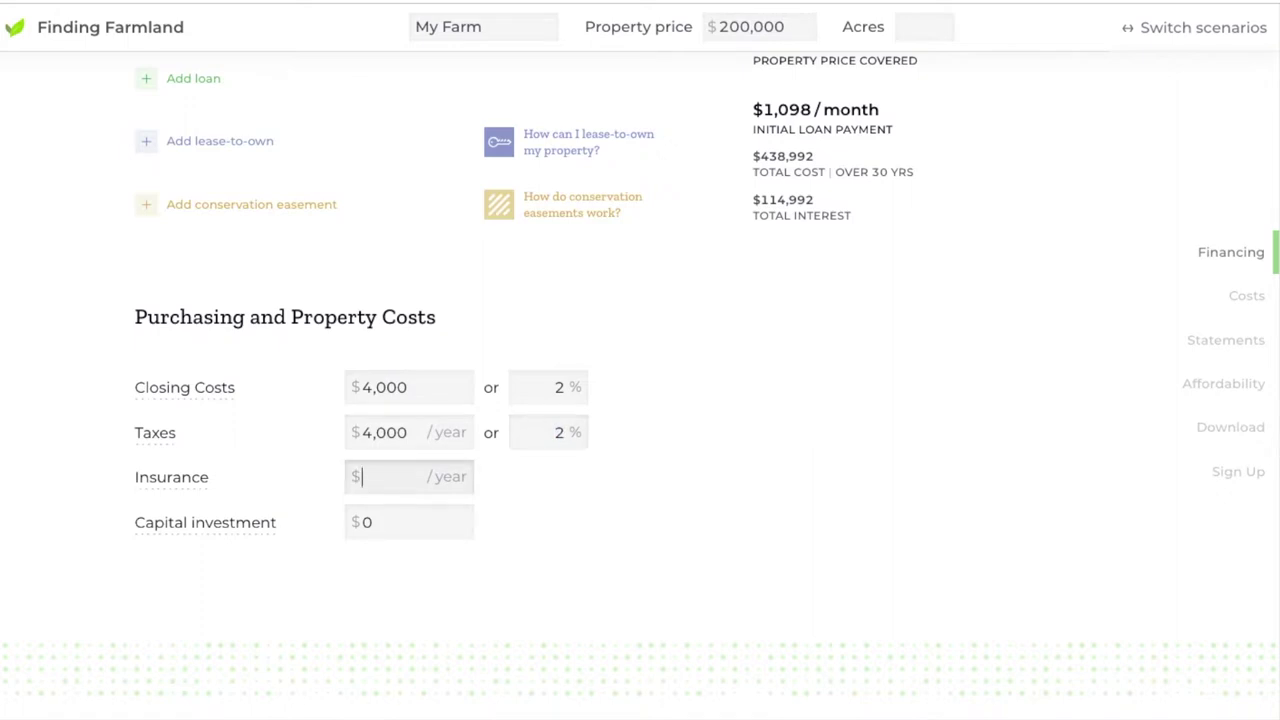
pyautogui.write('1000')
pyautogui.press('Tab')
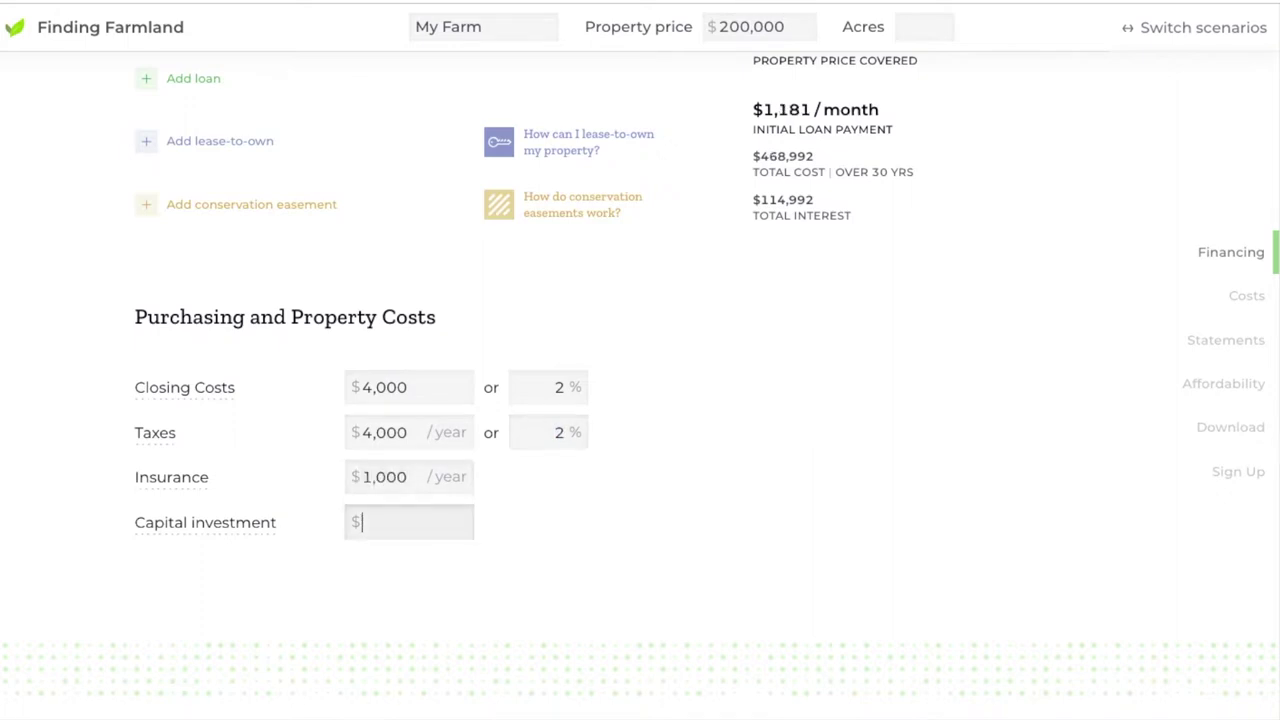
pyautogui.click(650, 528)
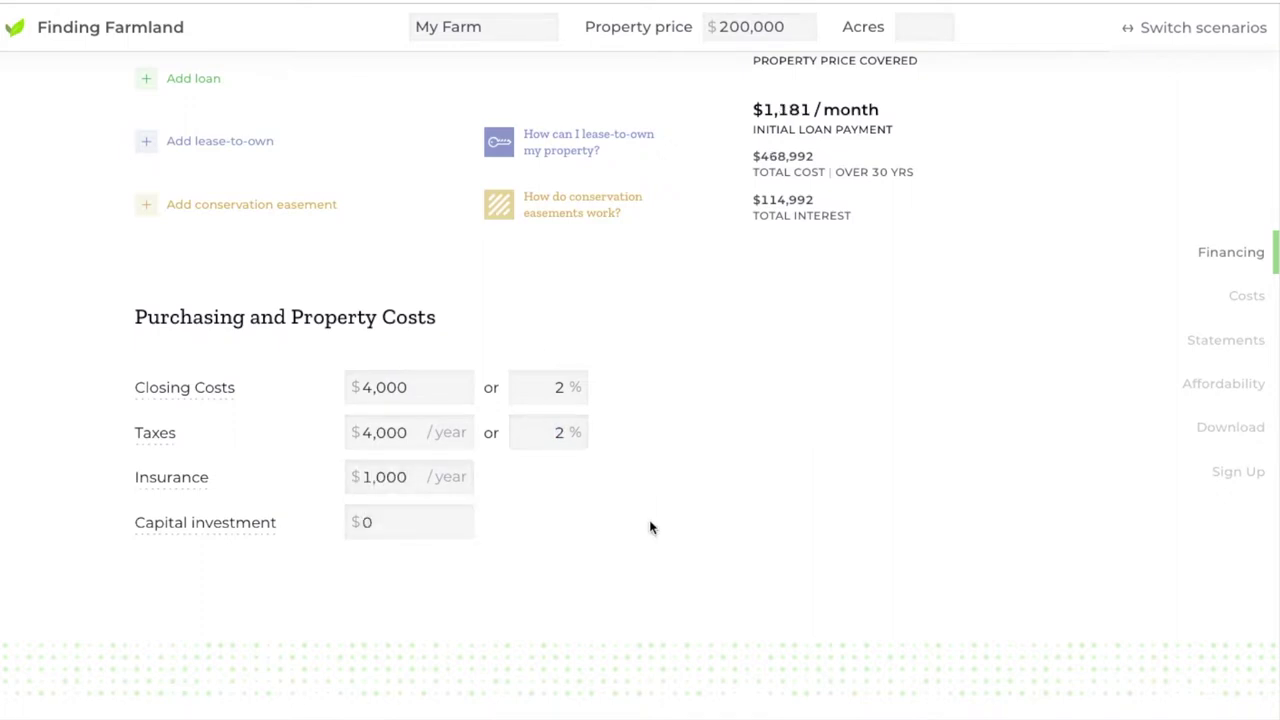
# Review My Farm's down payment, Loan 1 and property costs, returning to the Financing heading.
pyautogui.scroll(-3, 650, 528)
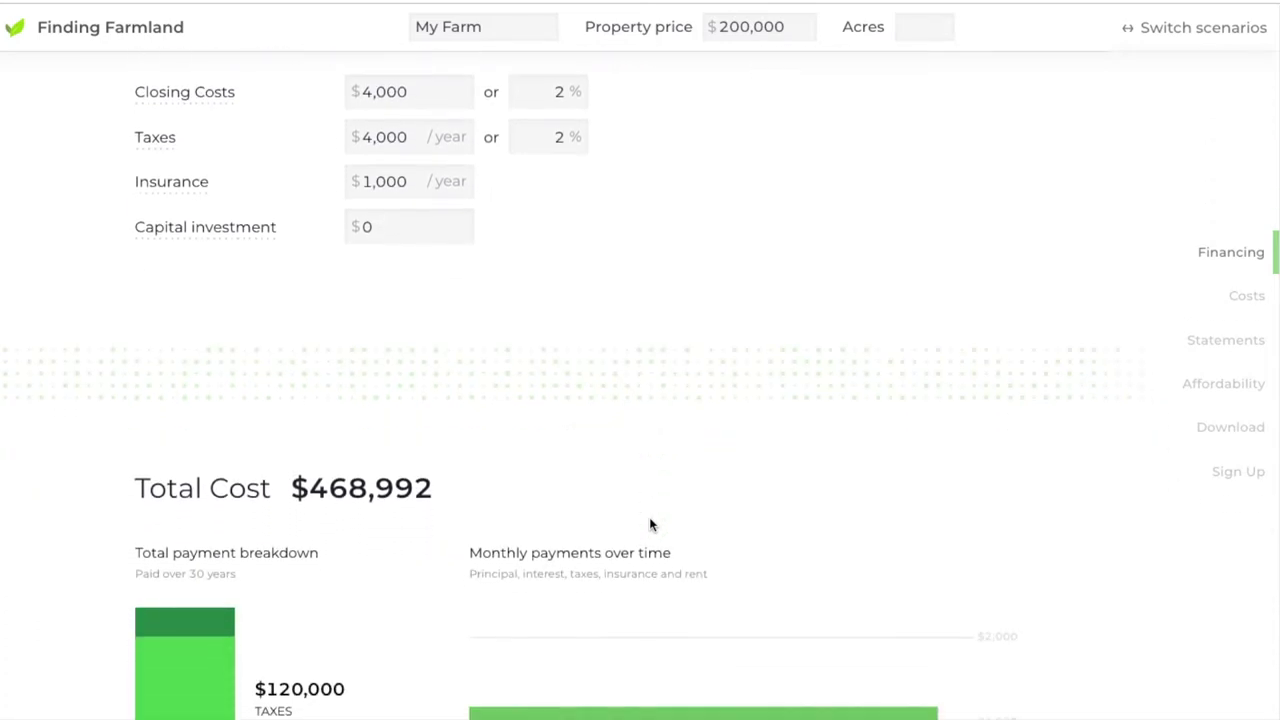
pyautogui.scroll(-2, 401, 619)
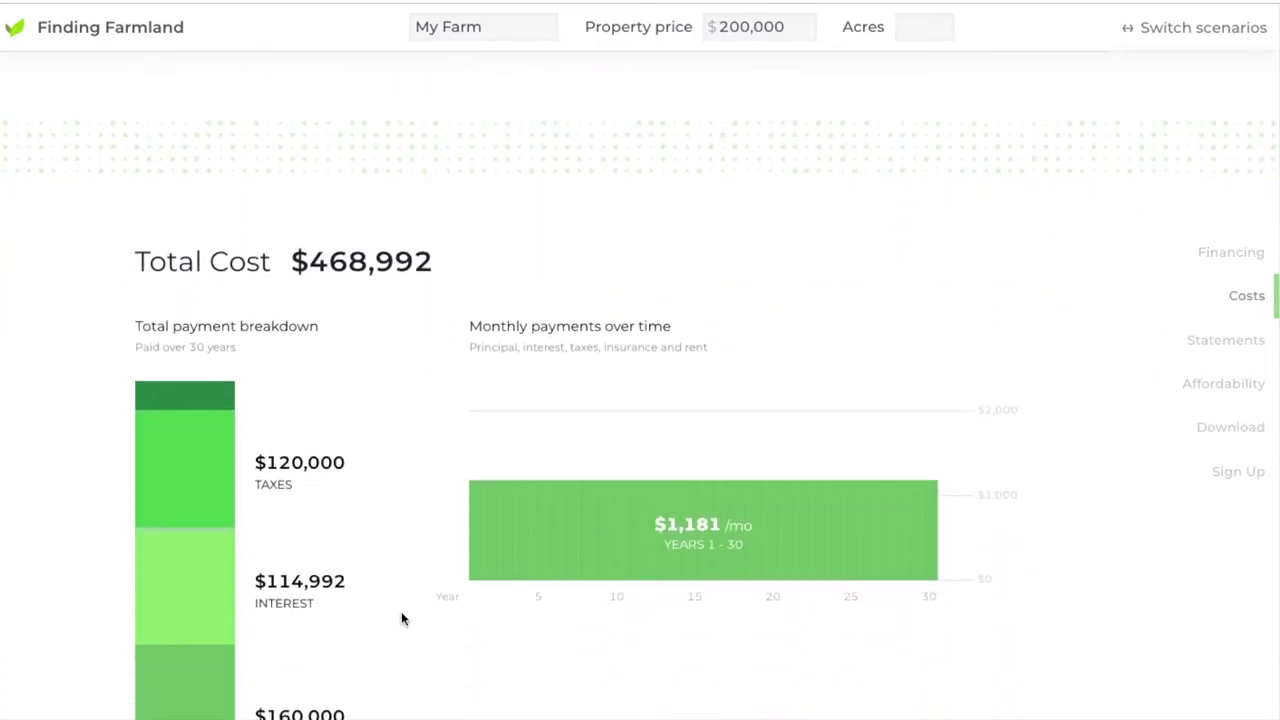
pyautogui.scroll(-1, 401, 619)
pyautogui.scroll(-1, 420, 478)
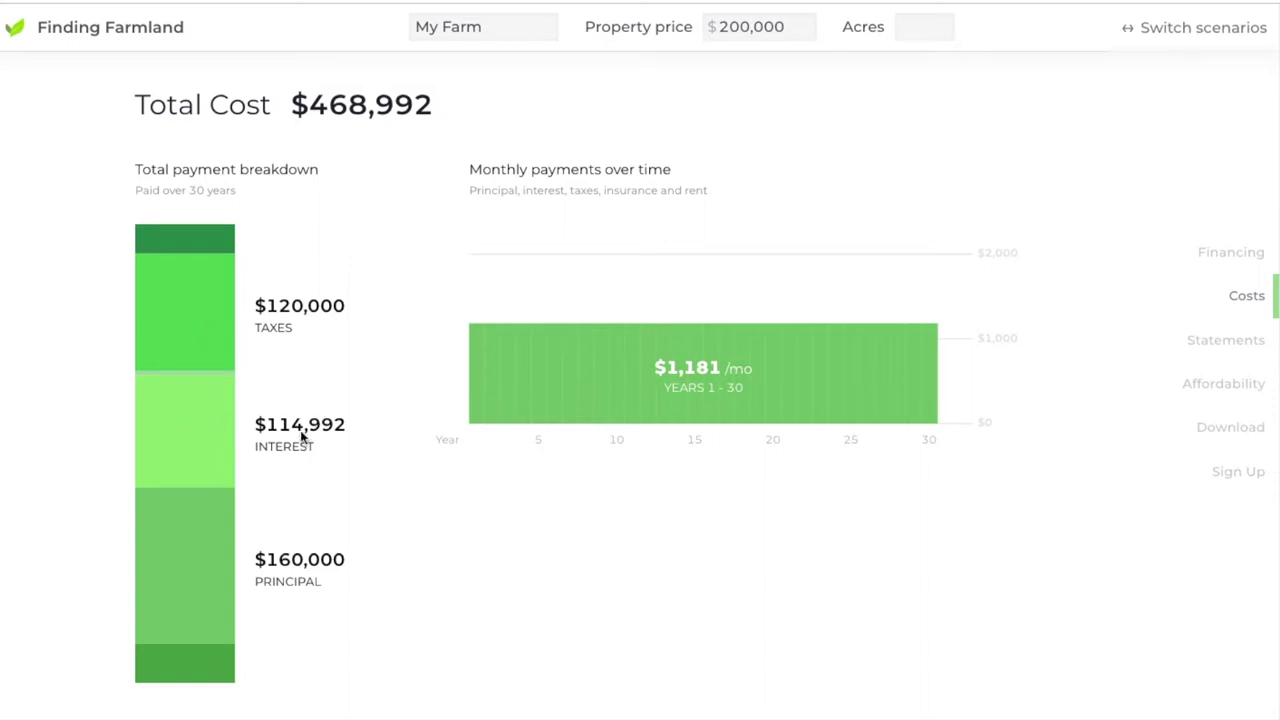
pyautogui.moveTo(204, 655)
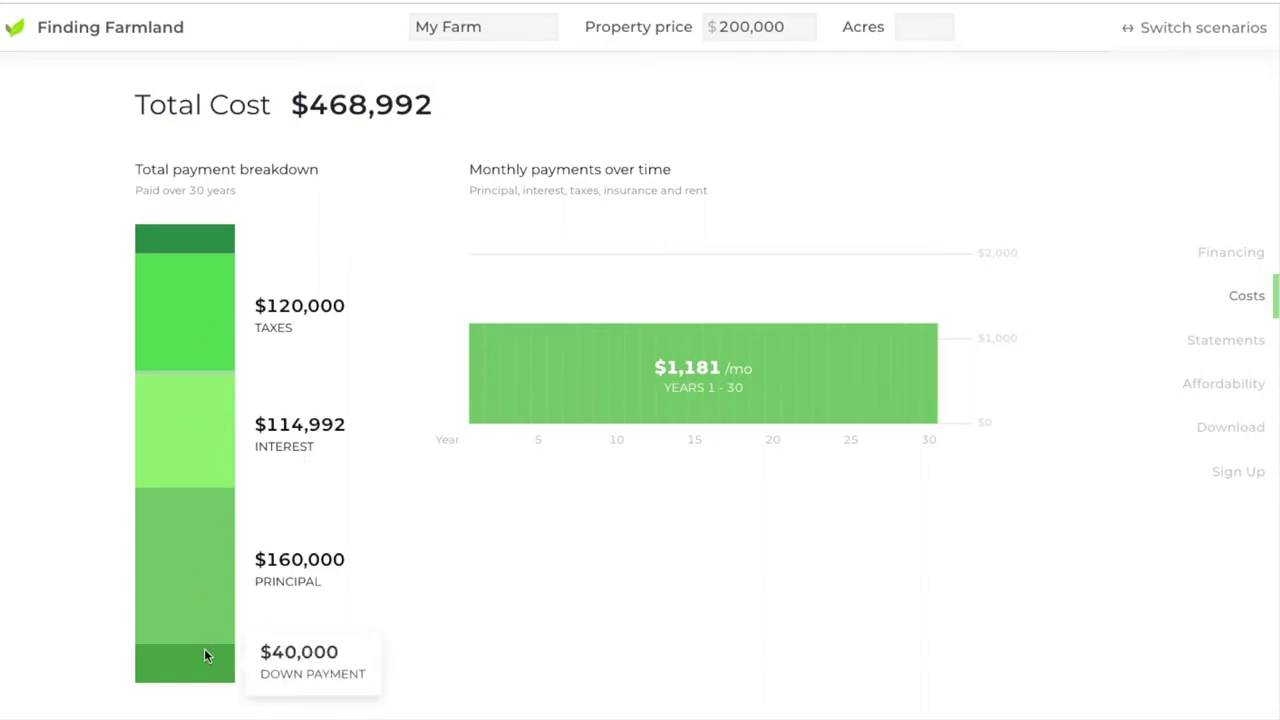
pyautogui.moveTo(220, 230)
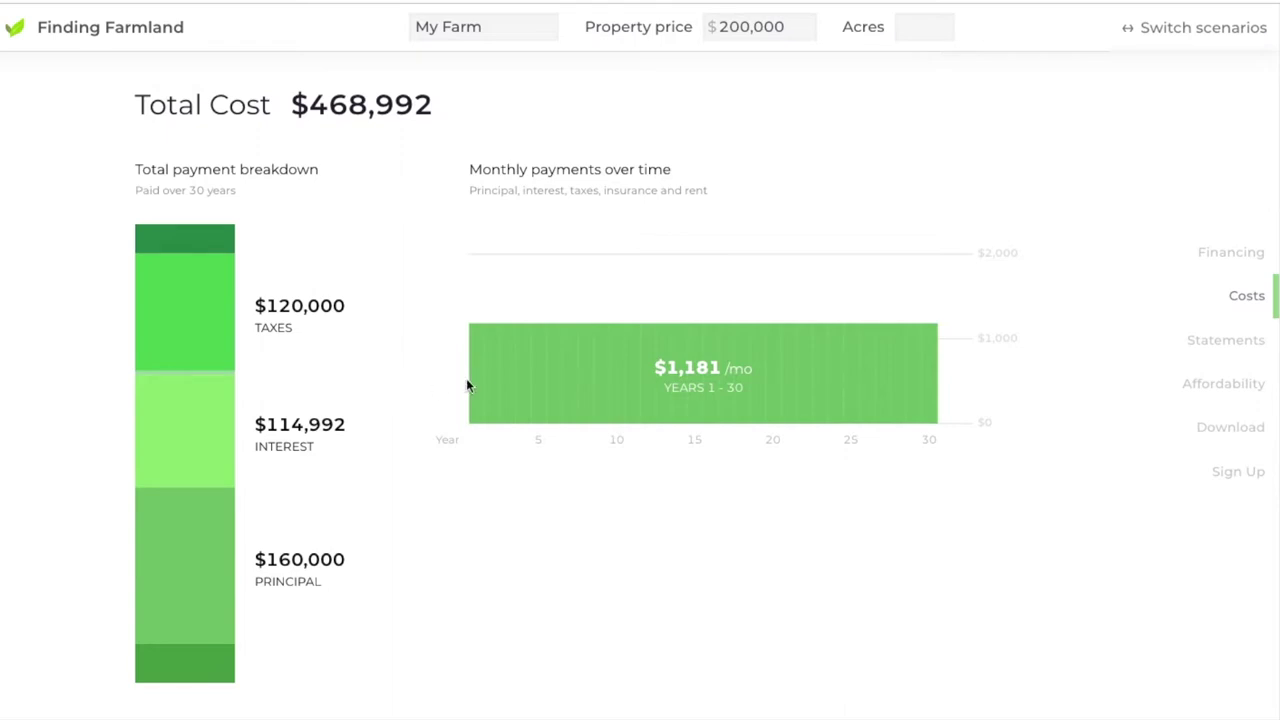
pyautogui.moveTo(480, 381)
pyautogui.scroll(2, 418, 450)
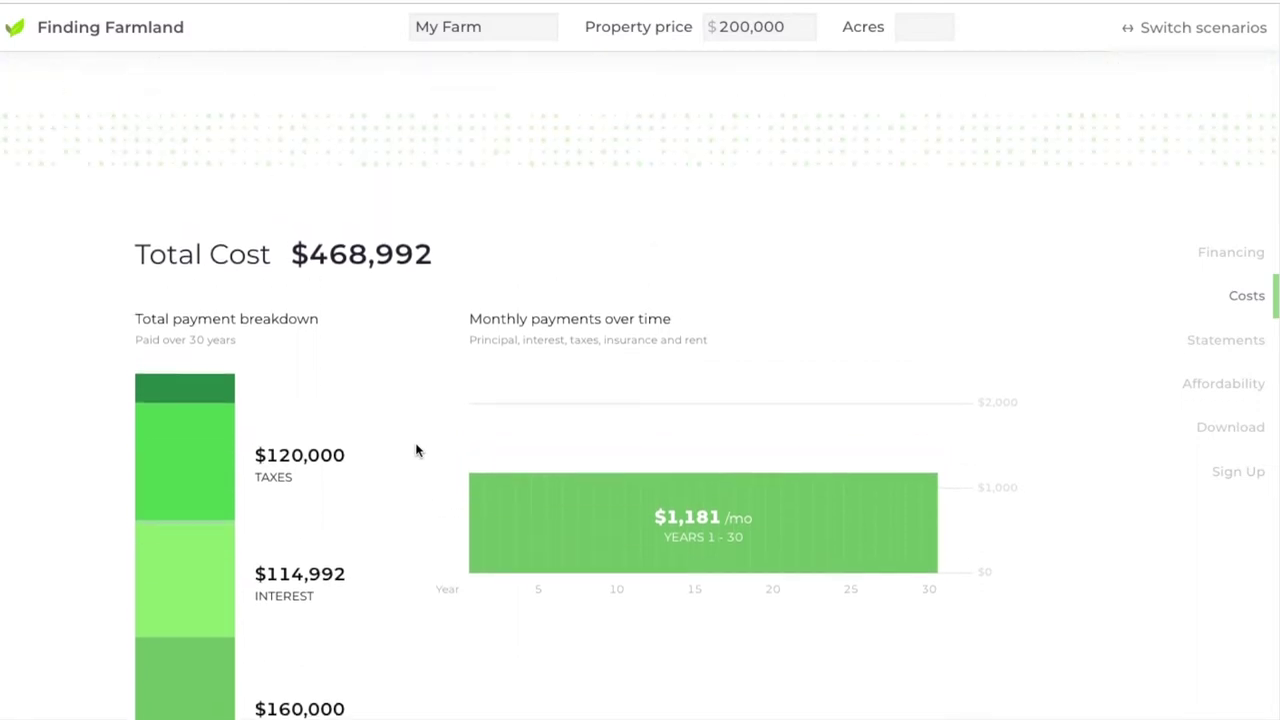
pyautogui.scroll(-1, 418, 450)
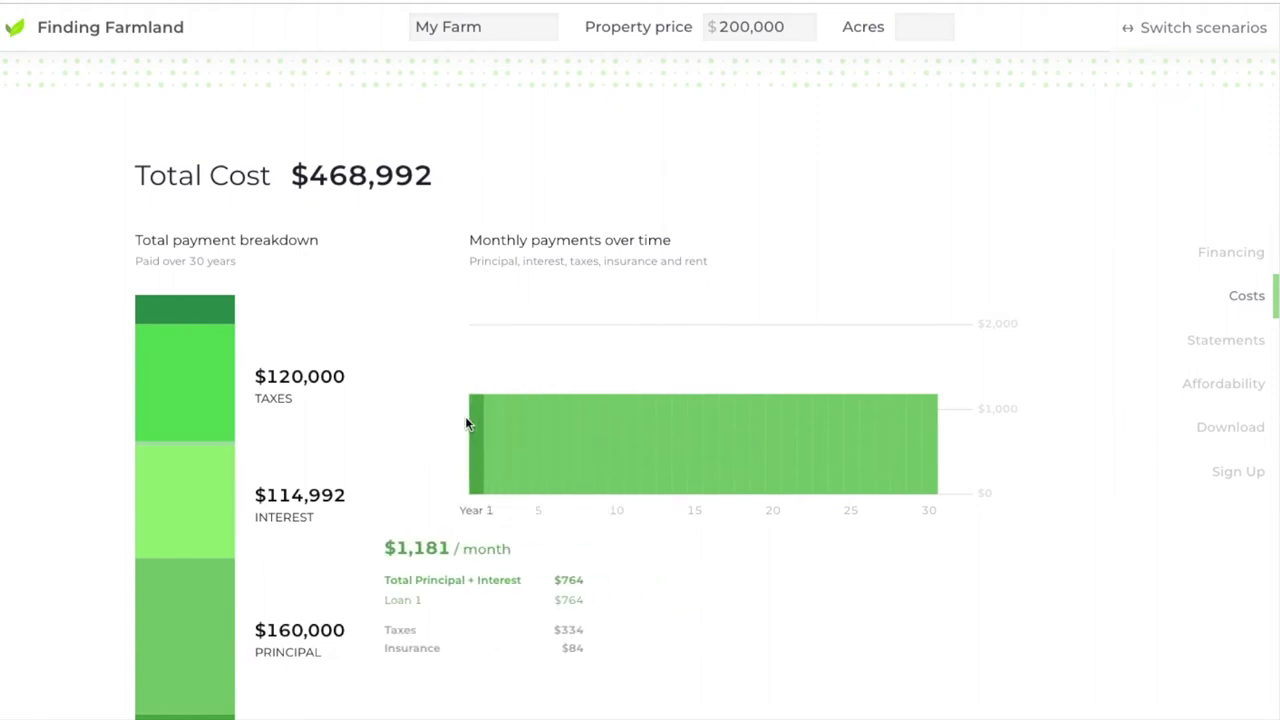
pyautogui.scroll(10, 432, 421)
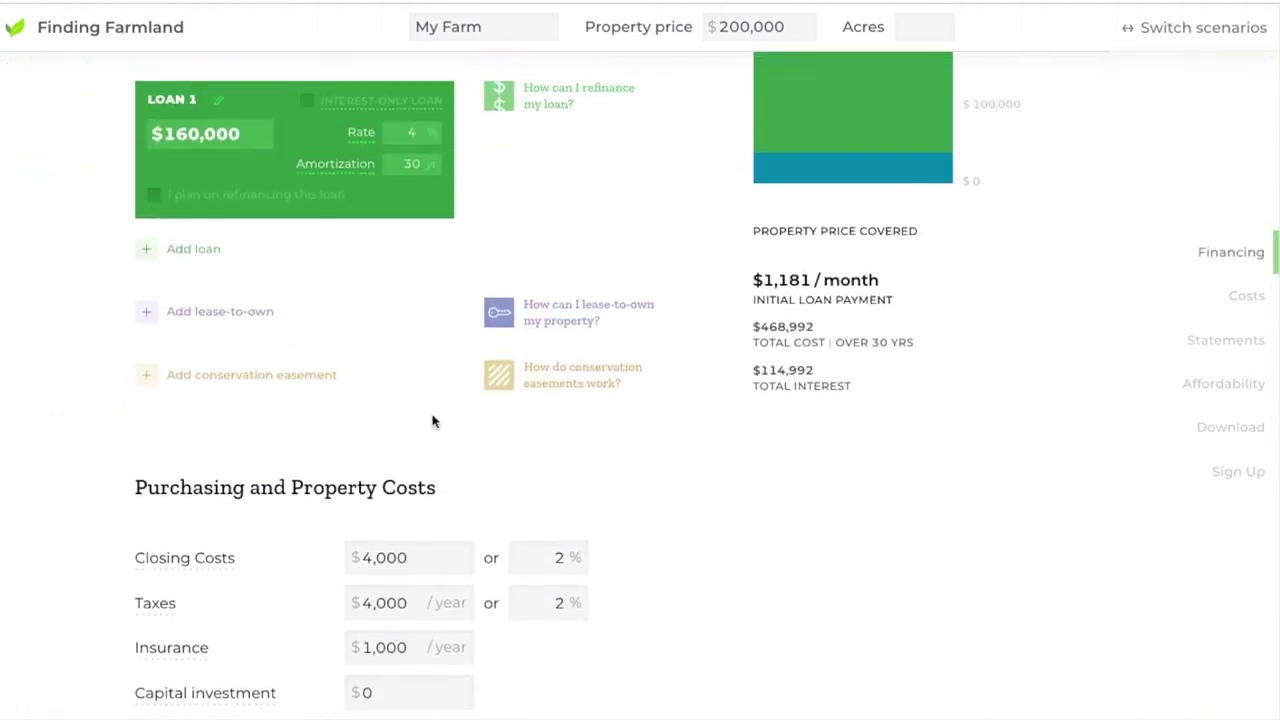
pyautogui.scroll(3, 432, 421)
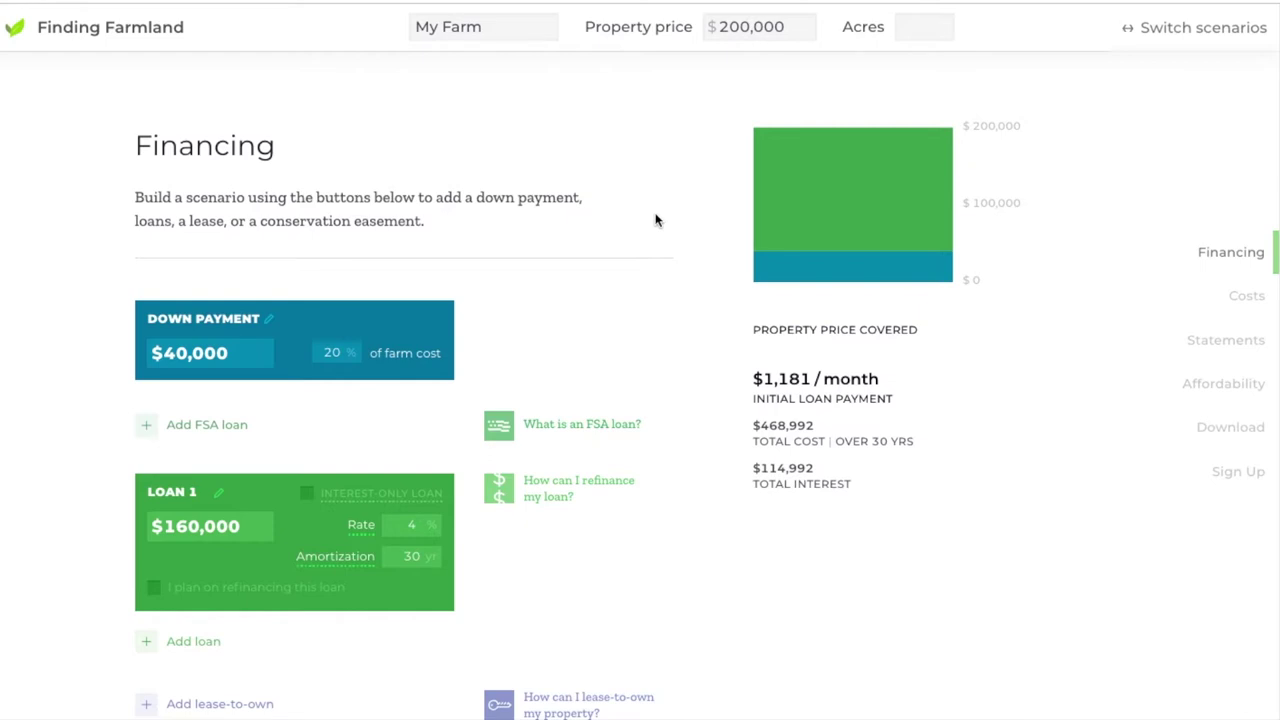
# Create a new scenario and rename 'Scenario 2' to 'My Farm (2)'.
pyautogui.click(1183, 31)
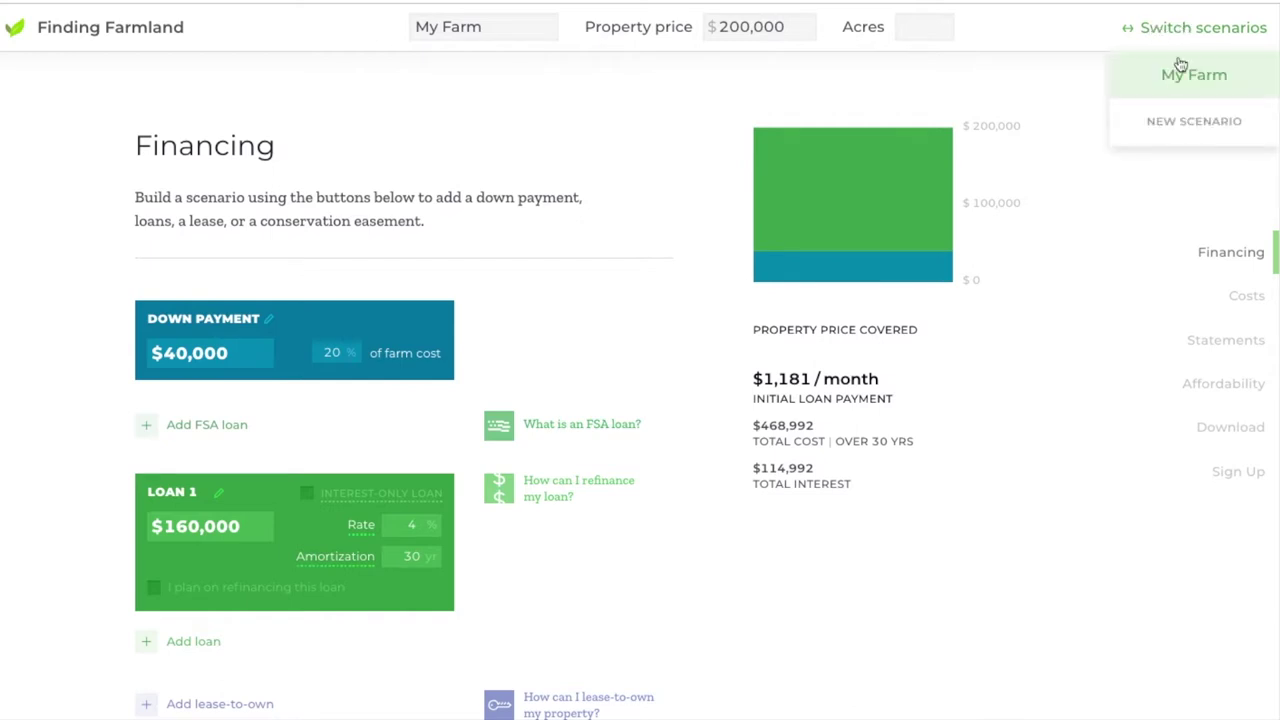
pyautogui.click(1173, 131)
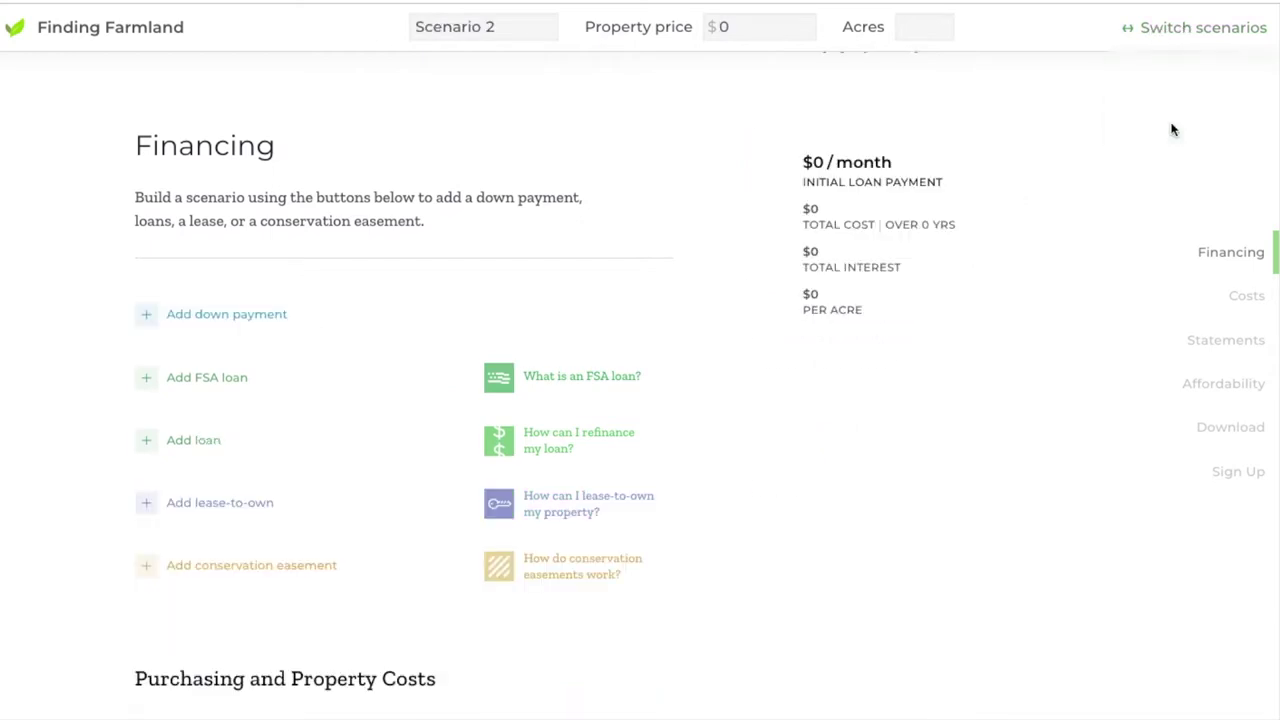
pyautogui.click(513, 28)
pyautogui.moveTo(513, 28); pyautogui.dragTo(407, 28)
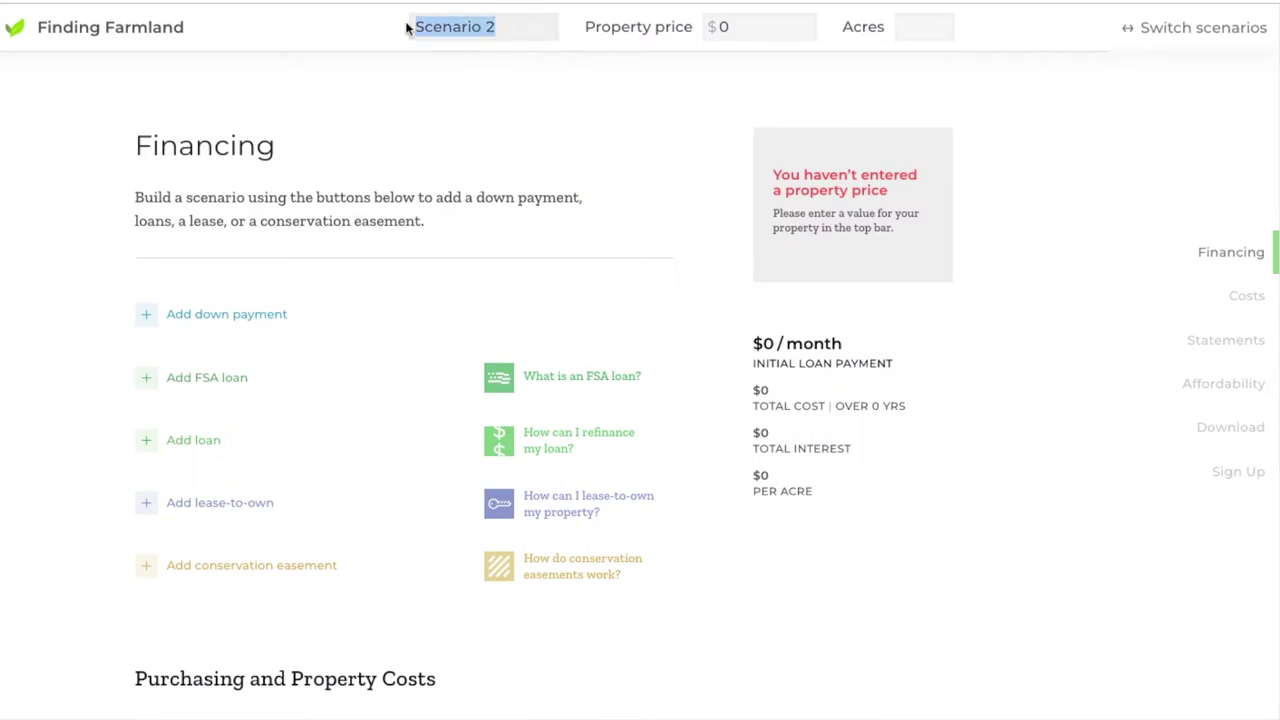
pyautogui.write('My O')
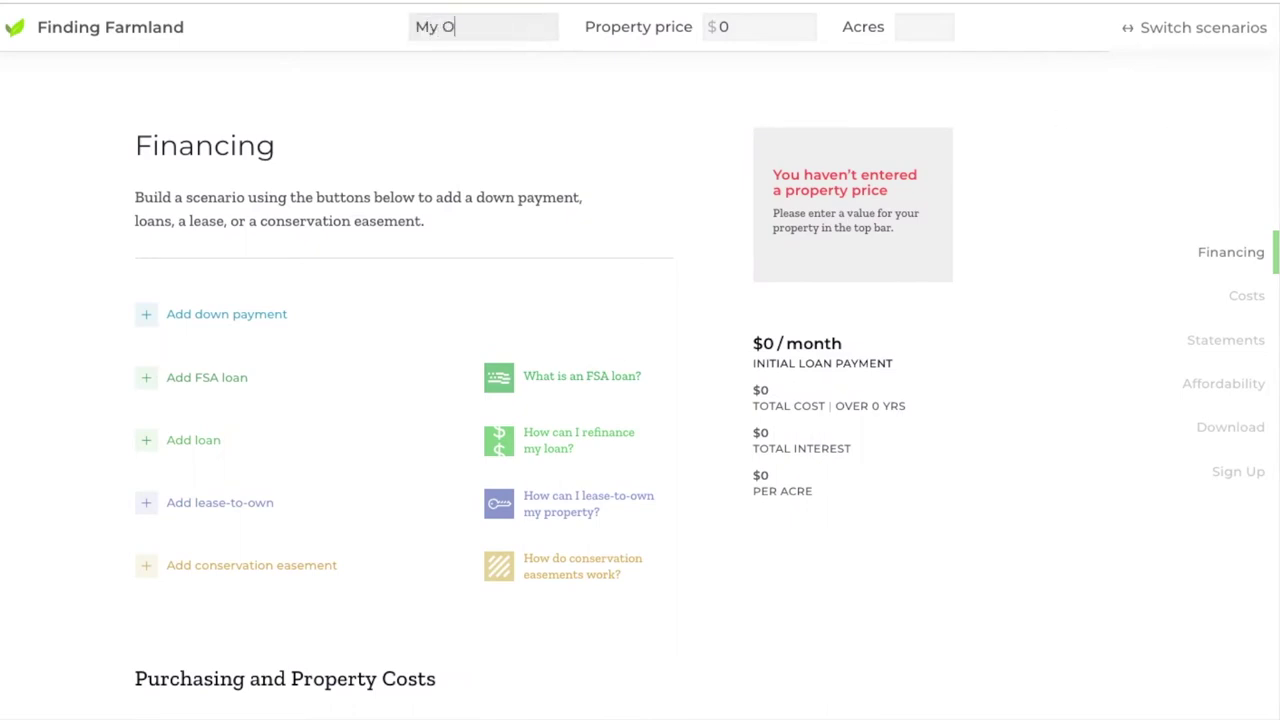
pyautogui.write('ther Farm')
pyautogui.moveTo(476, 27); pyautogui.dragTo(441, 27)
pyautogui.press('BackSpace')
pyautogui.click(500, 25)
pyautogui.write('(2)')
# Set the My Farm (2) property price to $220,000.
pyautogui.click(645, 22)
pyautogui.press('BackSpace')
pyautogui.write('2200')
pyautogui.write('0')
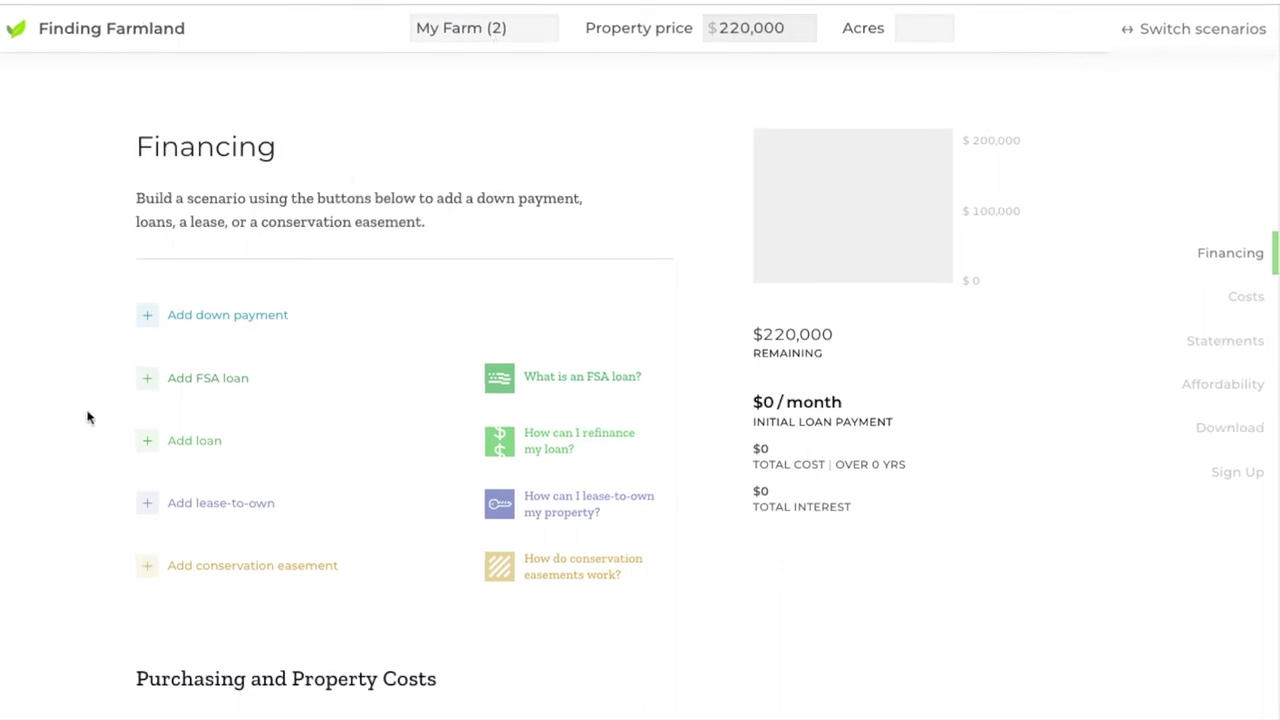
# Add a 10% down payment and a $198,000 Loan 2.
pyautogui.click(146, 447)
pyautogui.click(146, 318)
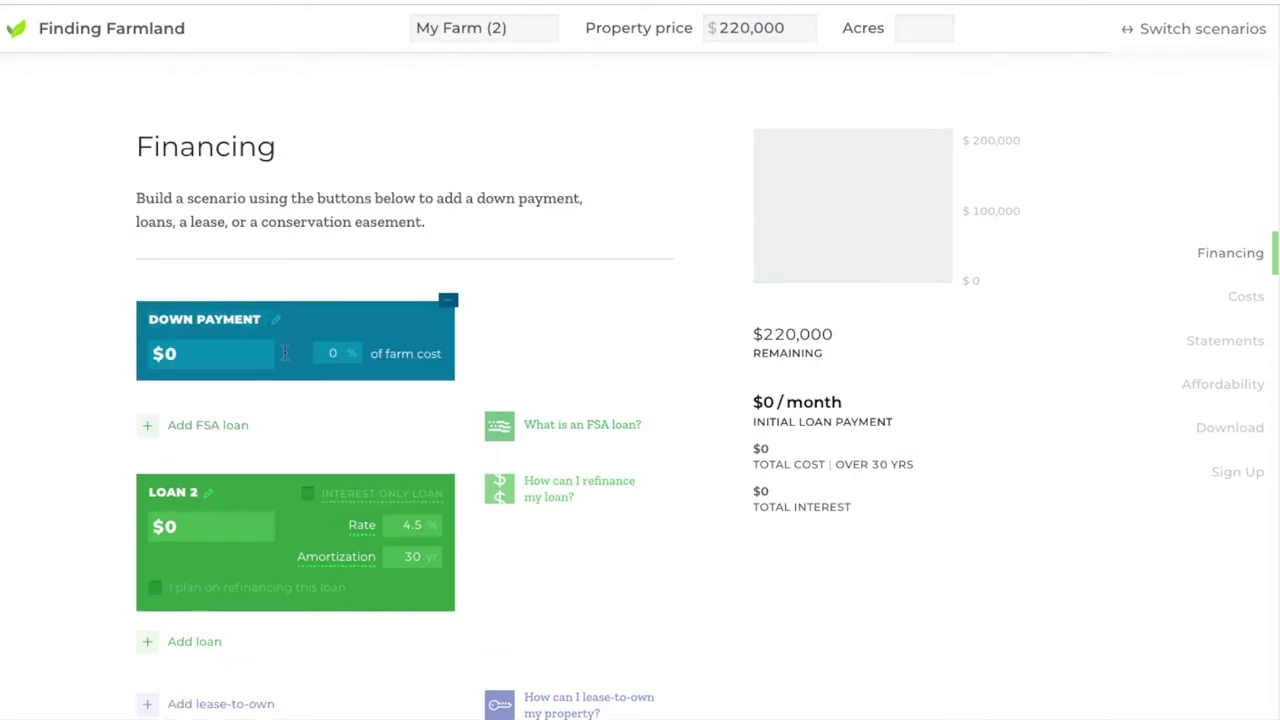
pyautogui.click(344, 352)
pyautogui.write('10')
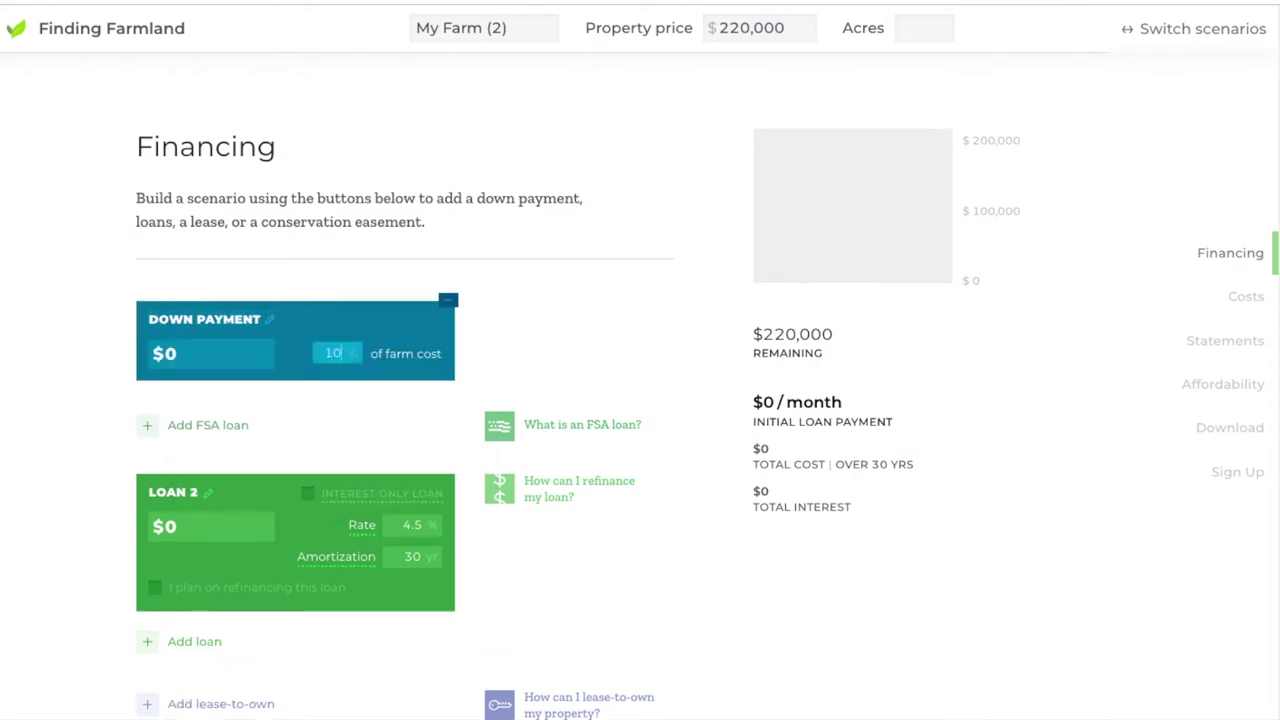
pyautogui.click(195, 534)
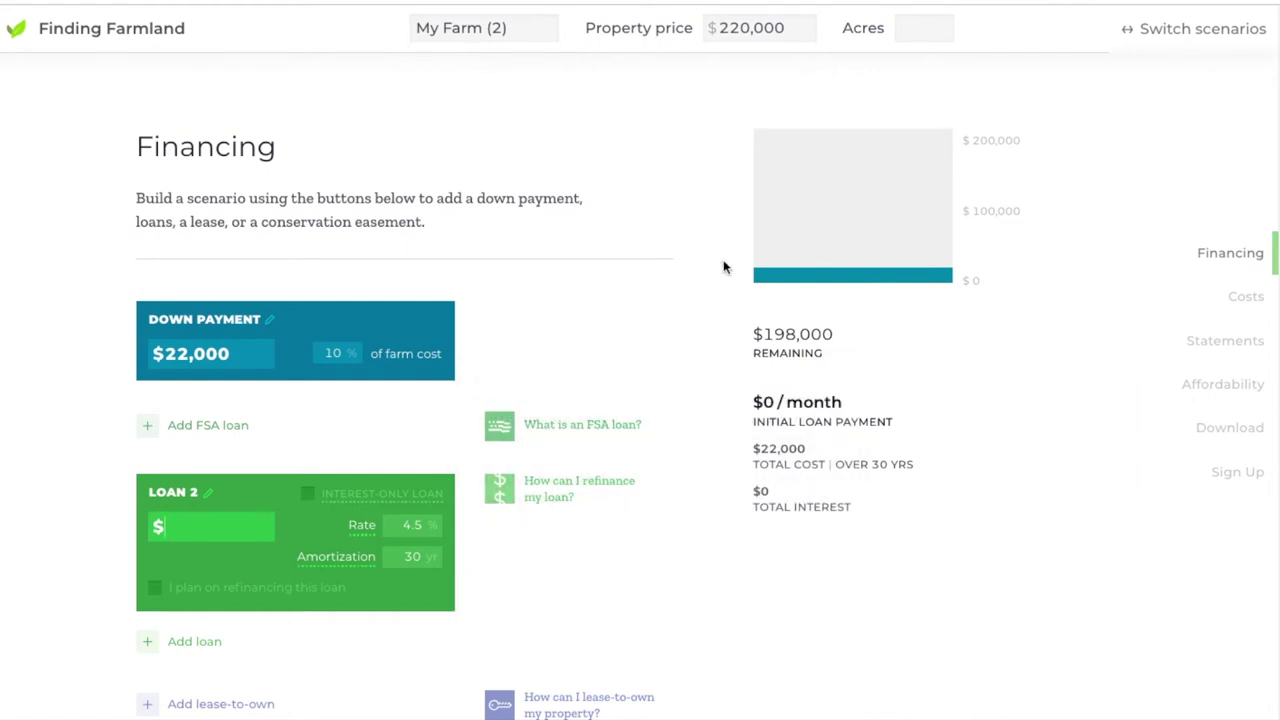
pyautogui.write('198000')
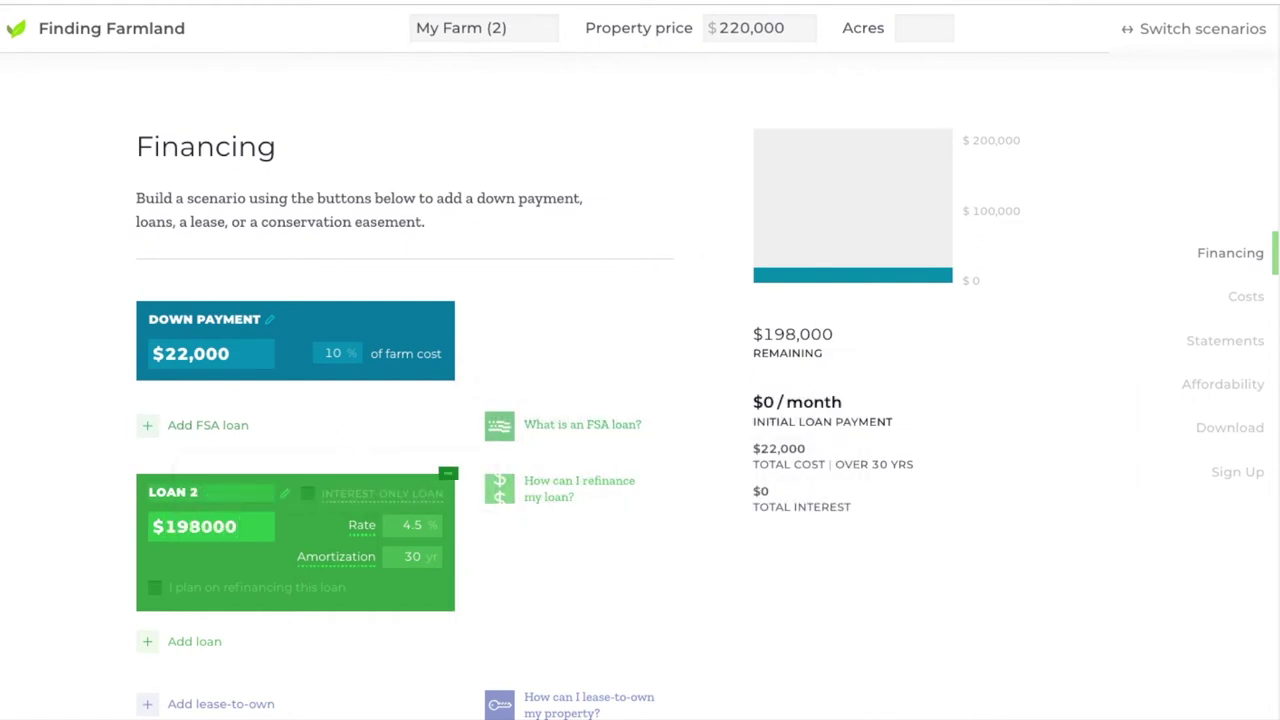
pyautogui.press('Tab')
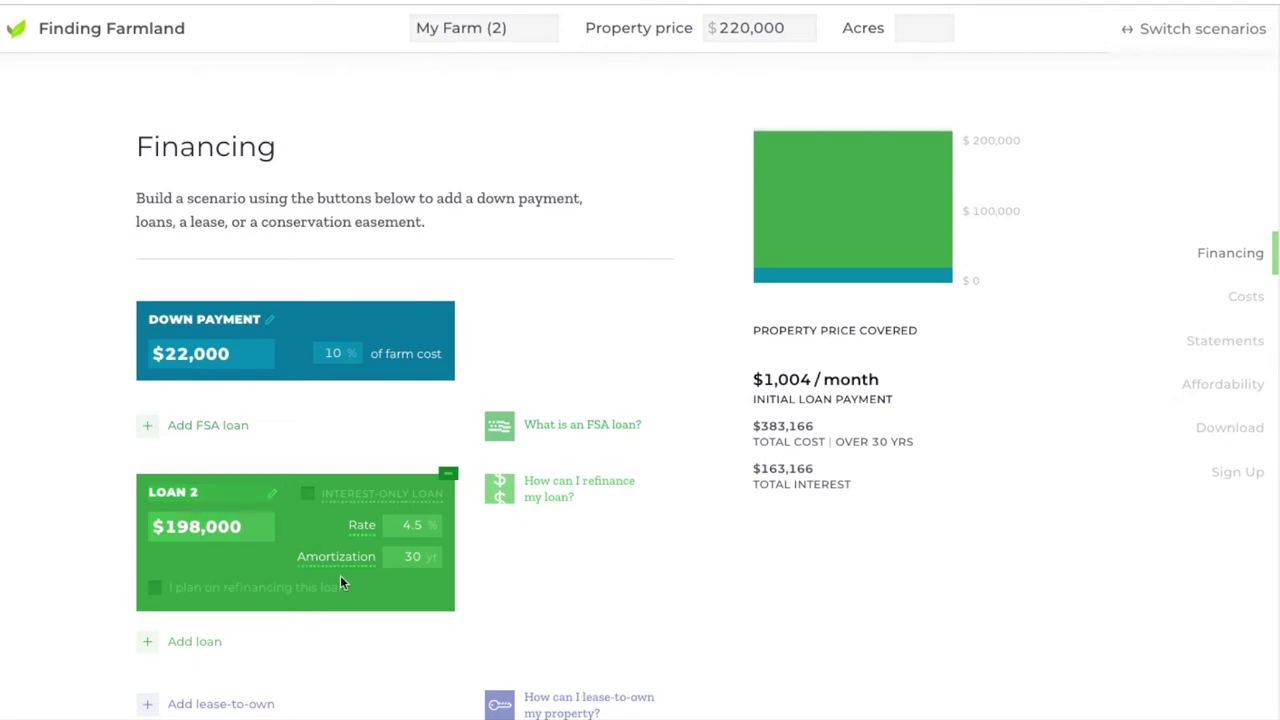
pyautogui.click(412, 525)
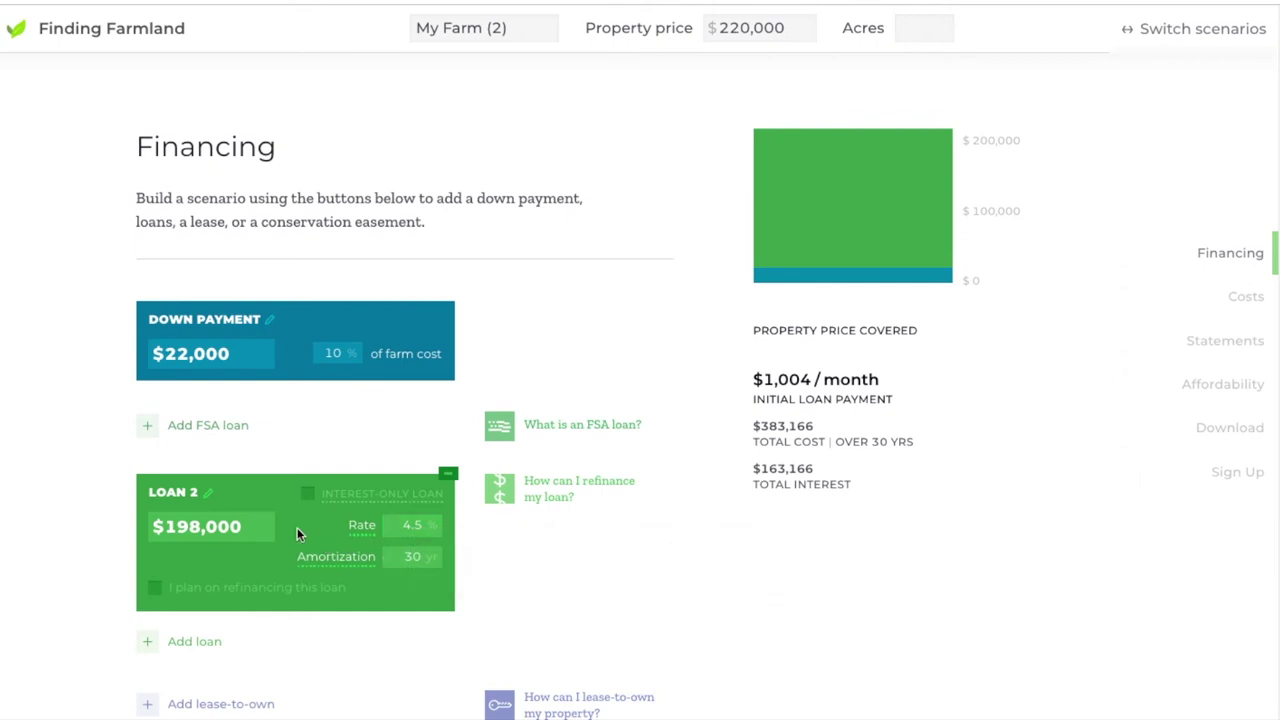
# Enter $4,000 closing costs, $4,000 taxes and $1,000 insurance for My Farm (2).
pyautogui.scroll(-3, 106, 524)
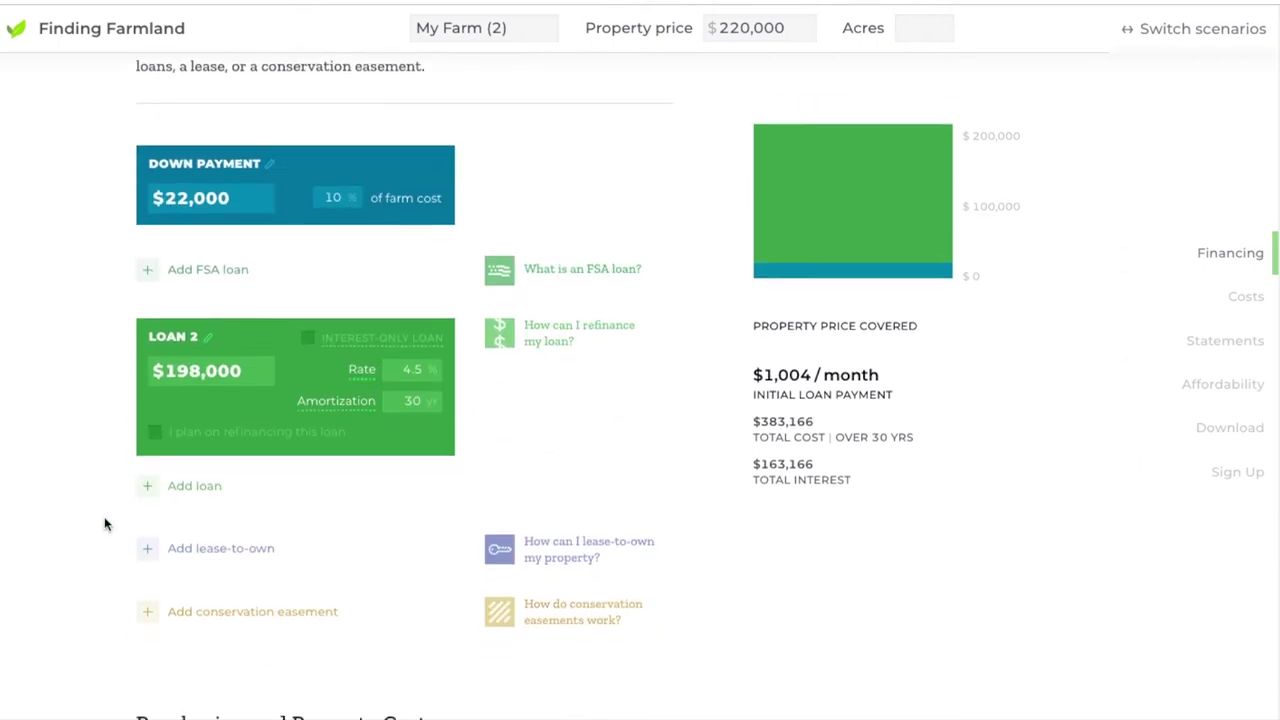
pyautogui.scroll(-1, 106, 524)
pyautogui.click(391, 543)
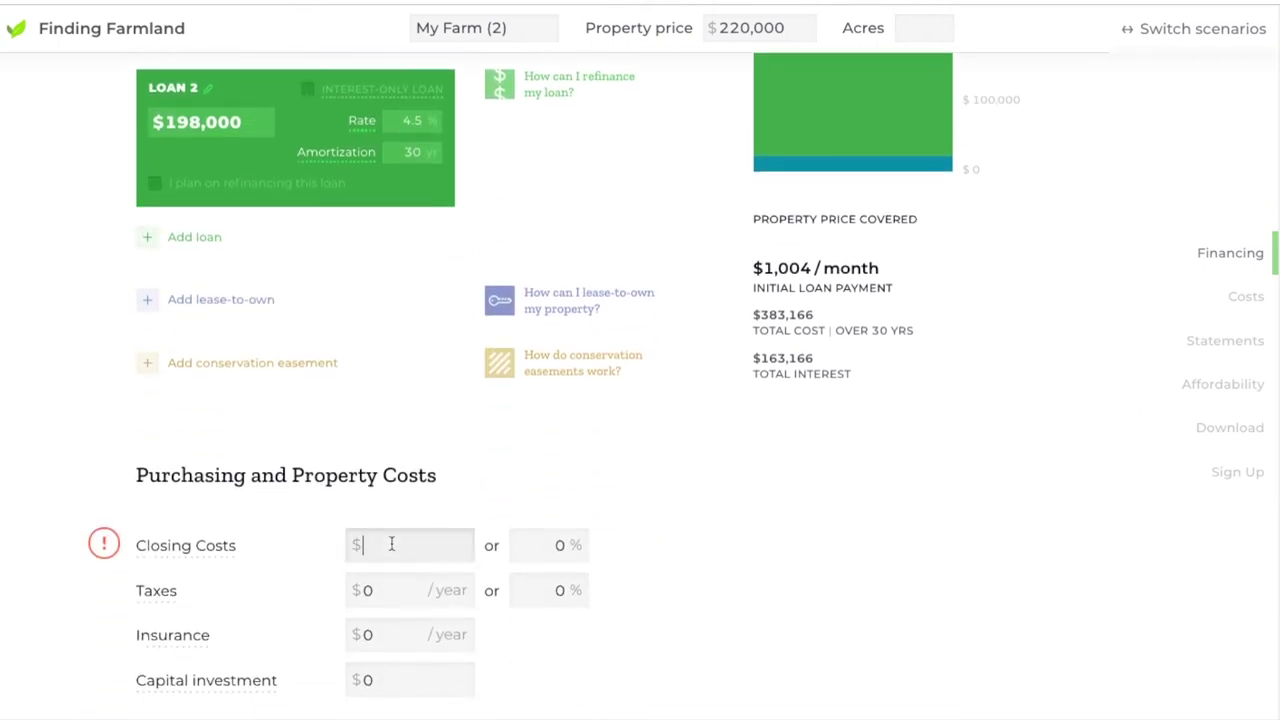
pyautogui.write('4000')
pyautogui.press('Tab')
pyautogui.press('Tab')
pyautogui.write('4000')
pyautogui.press('Tab')
pyautogui.press('Tab')
pyautogui.write('1000')
pyautogui.press('Tab')
# Enter 0 for the last property cost field and scroll down to Total Cost.
pyautogui.write('0')
pyautogui.scroll(-6, 688, 568)
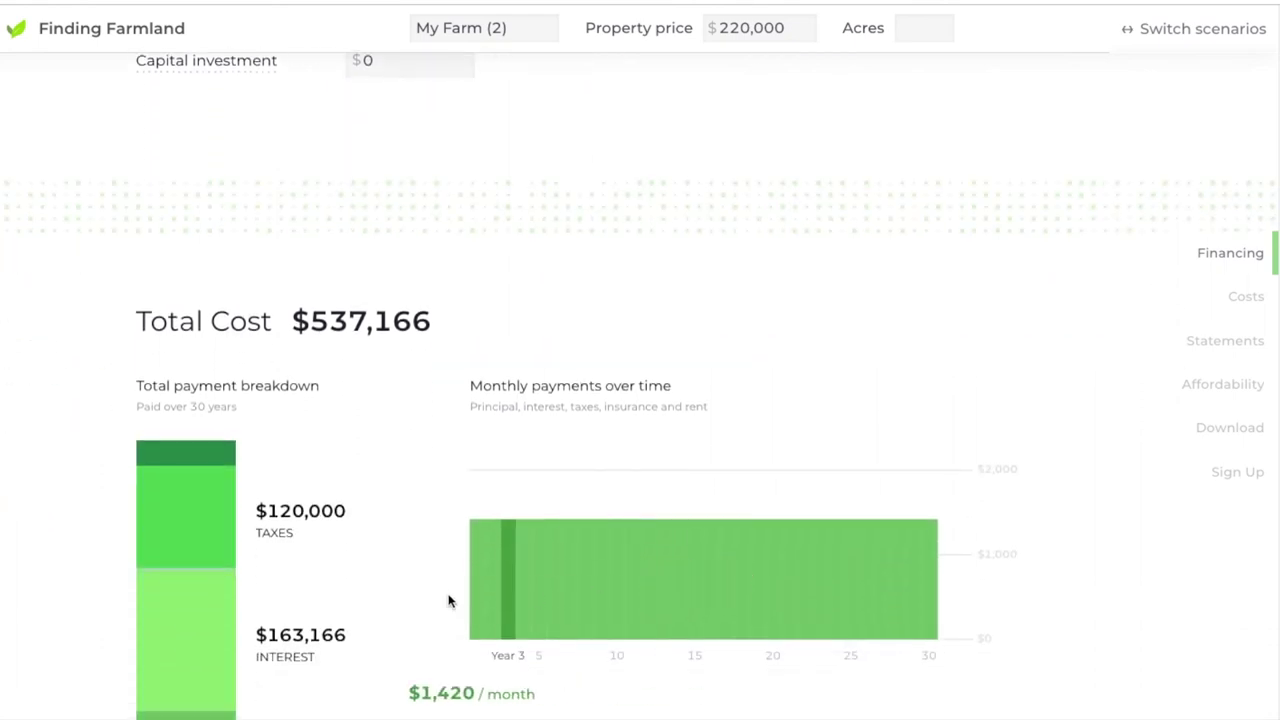
pyautogui.scroll(-2, 447, 580)
pyautogui.scroll(-1, 447, 584)
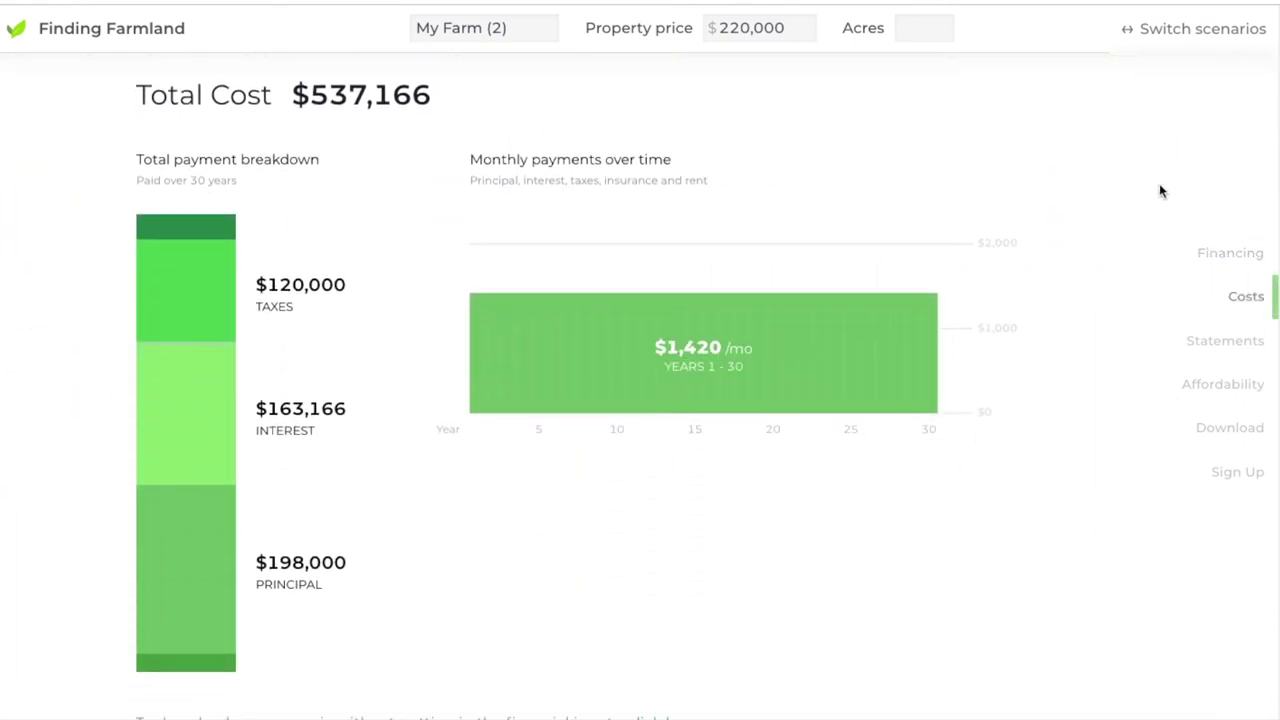
# Switch from My Farm to My Farm (2) and back to My Farm to compare totals.
pyautogui.click(1201, 45)
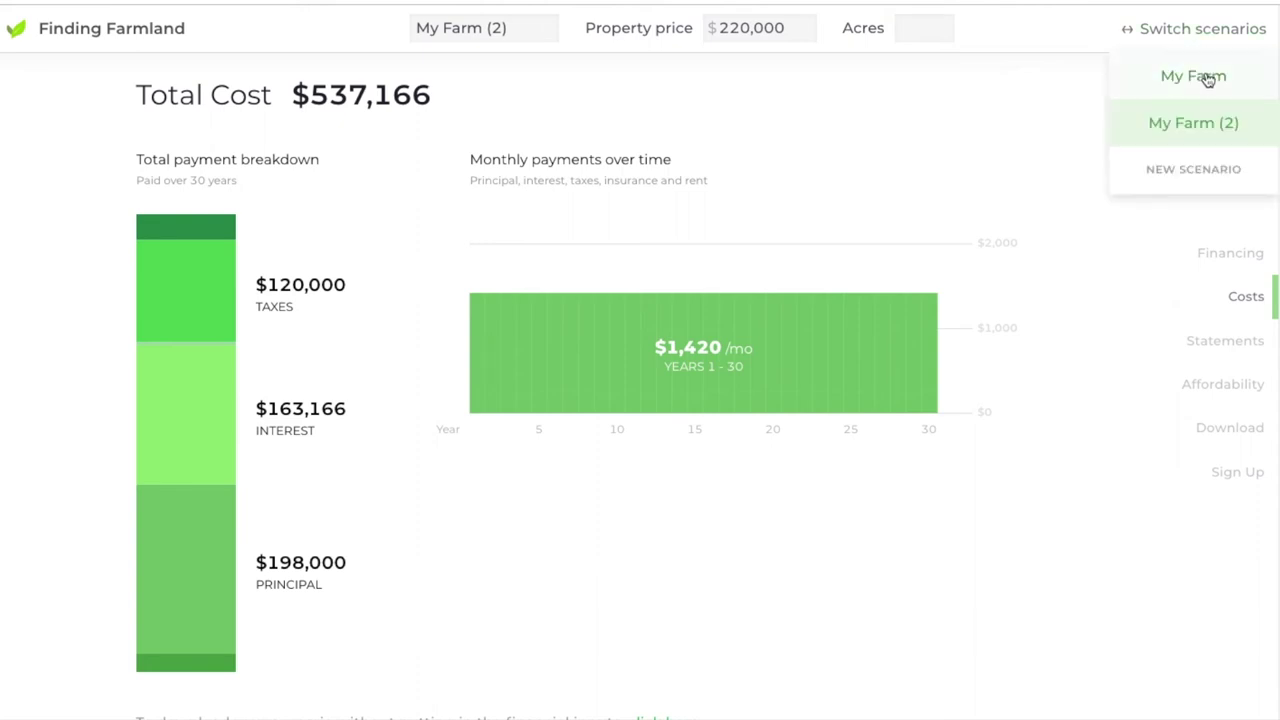
pyautogui.click(1194, 76)
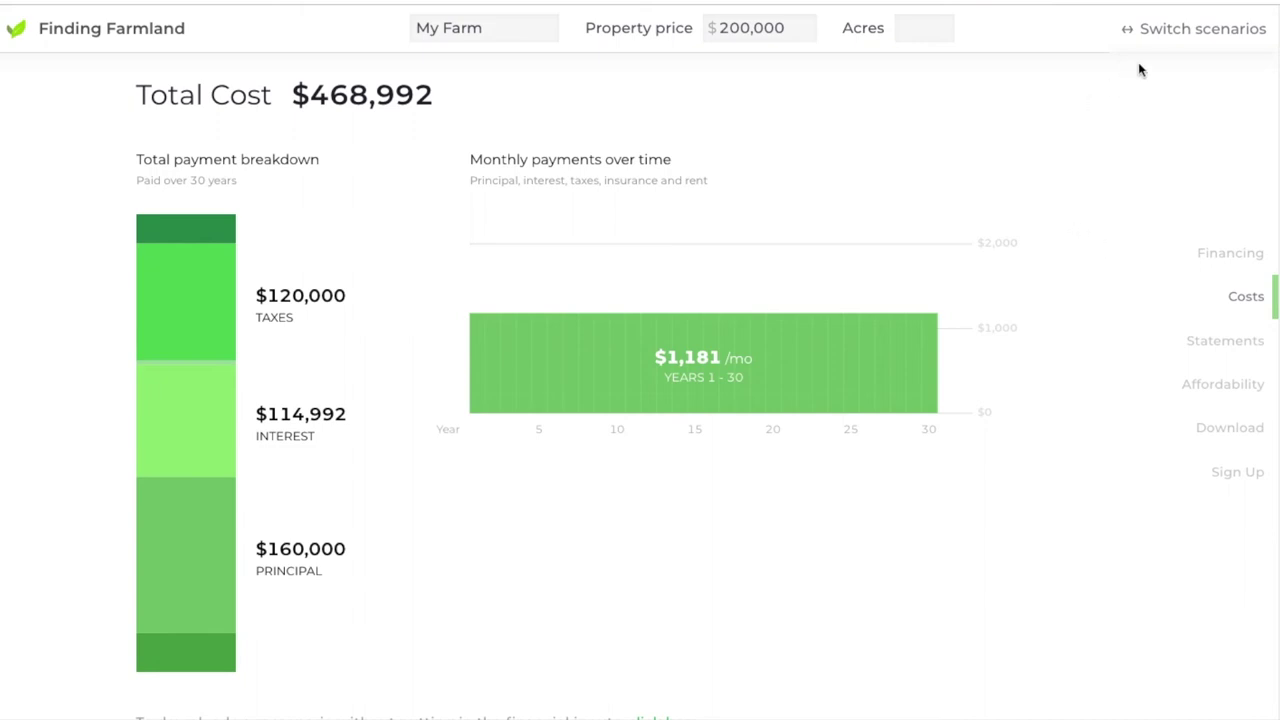
pyautogui.click(1164, 42)
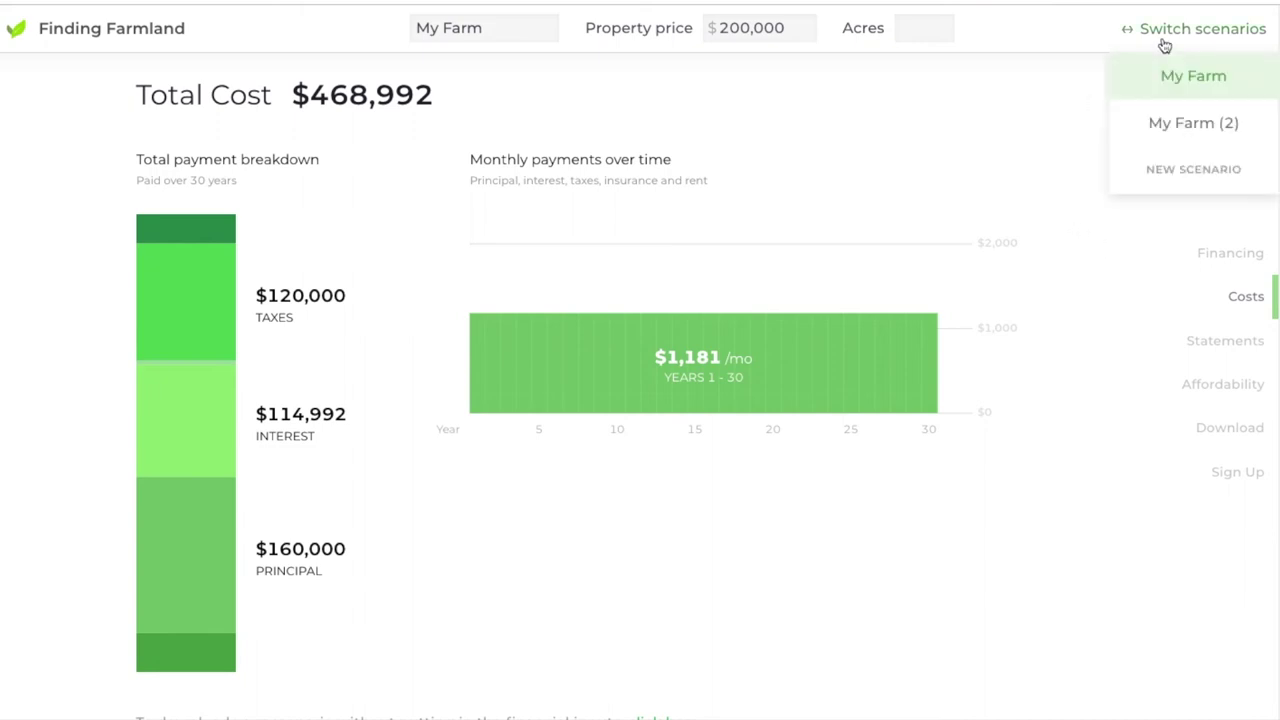
pyautogui.click(1170, 122)
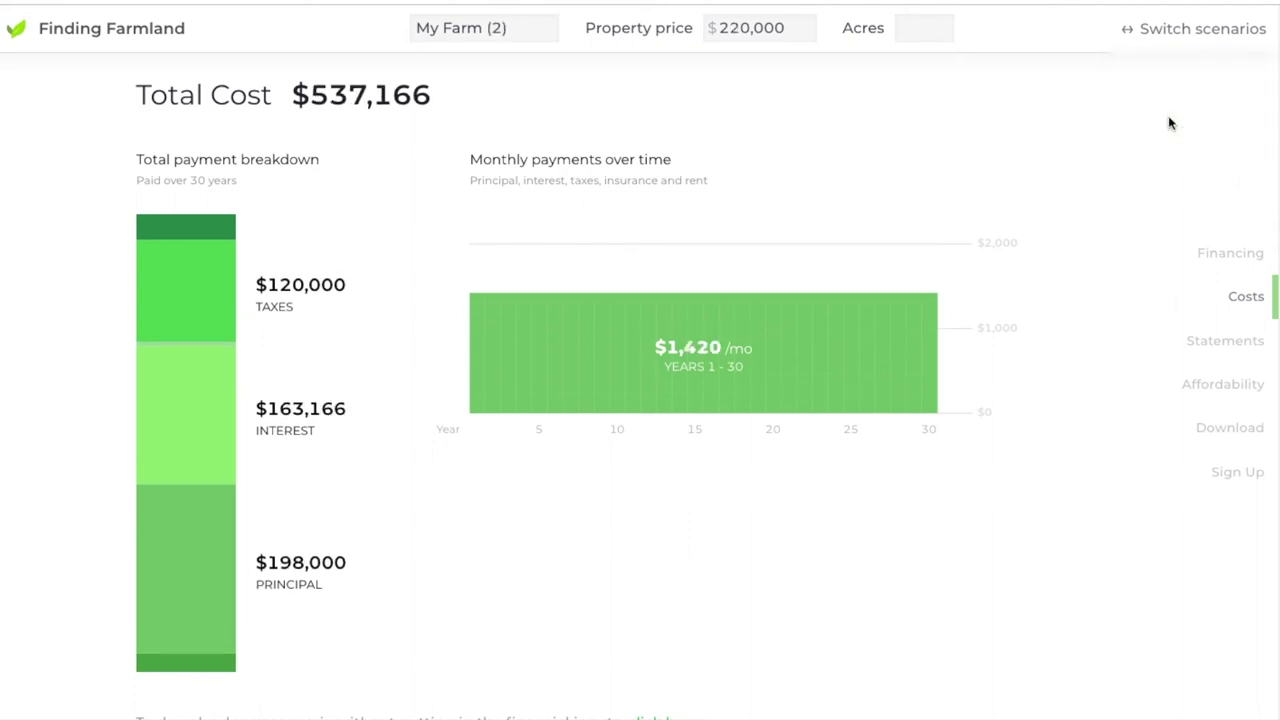
pyautogui.click(1190, 30)
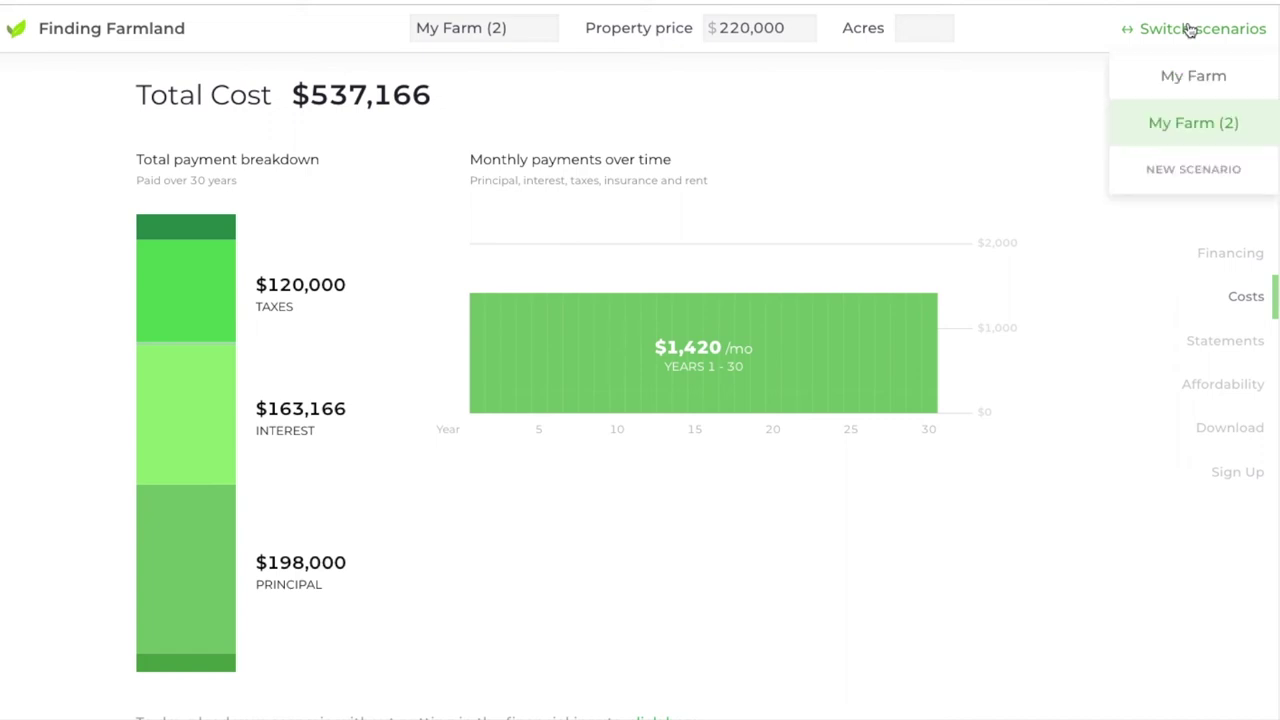
pyautogui.click(1187, 77)
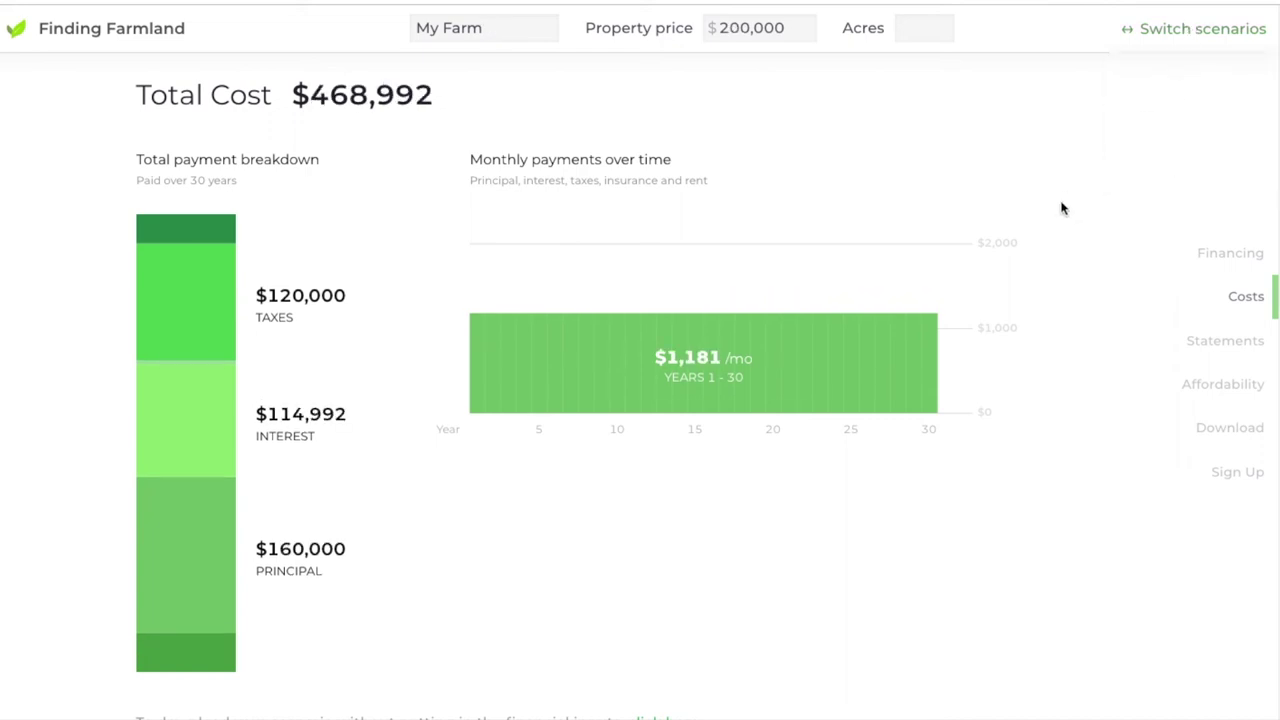
# Scroll back to My Farm's Financing section showing the $160,000 loan at 4%.
pyautogui.scroll(10, 1063, 208)
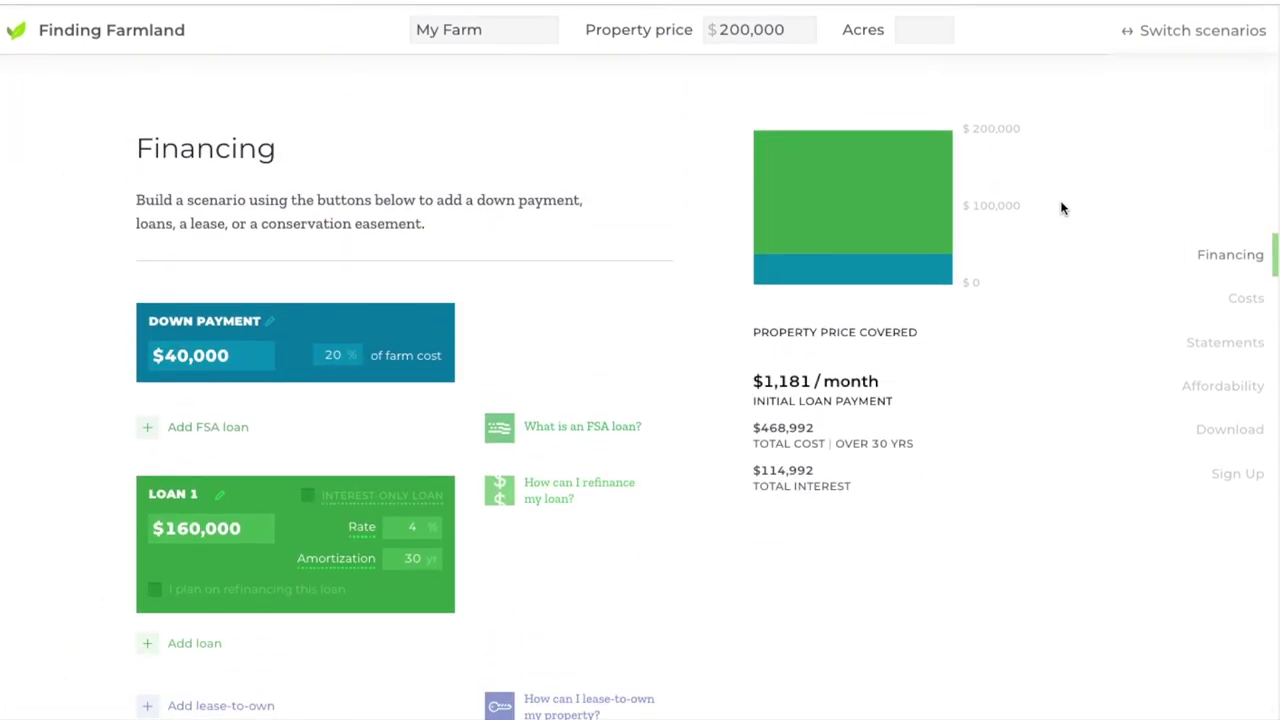
pyautogui.scroll(-1, 701, 292)
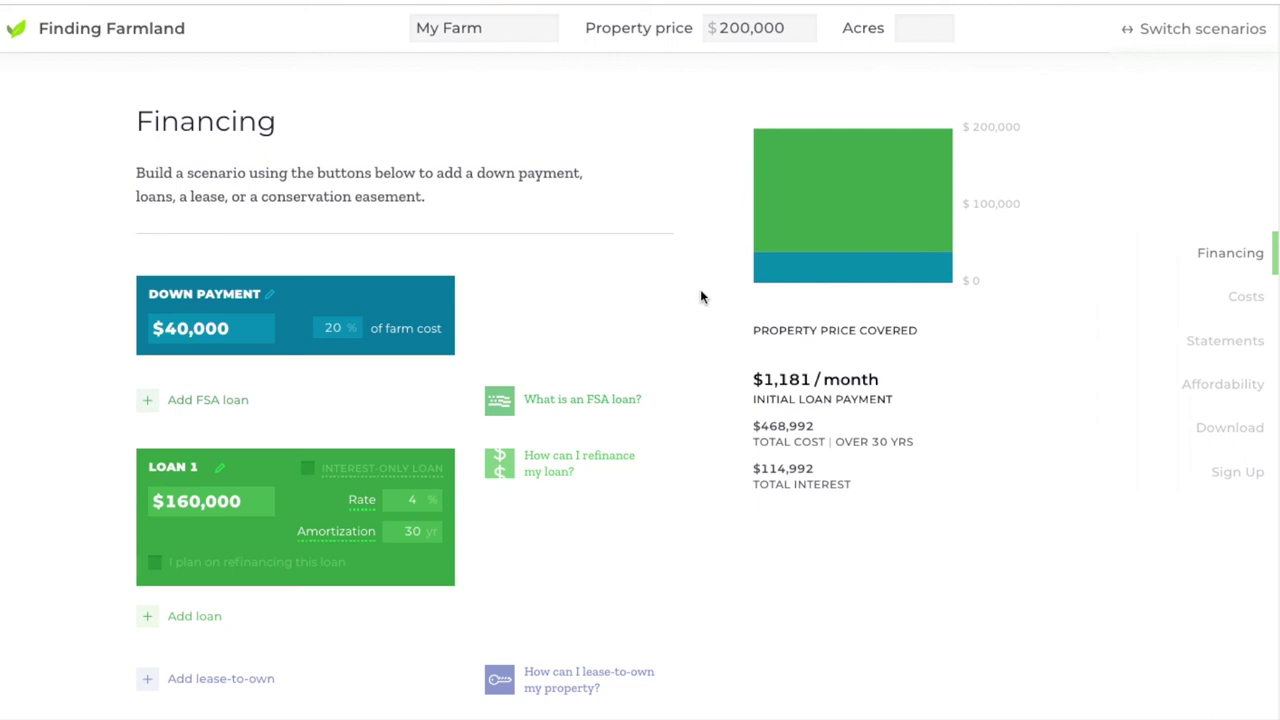
pyautogui.scroll(-1, 700, 289)
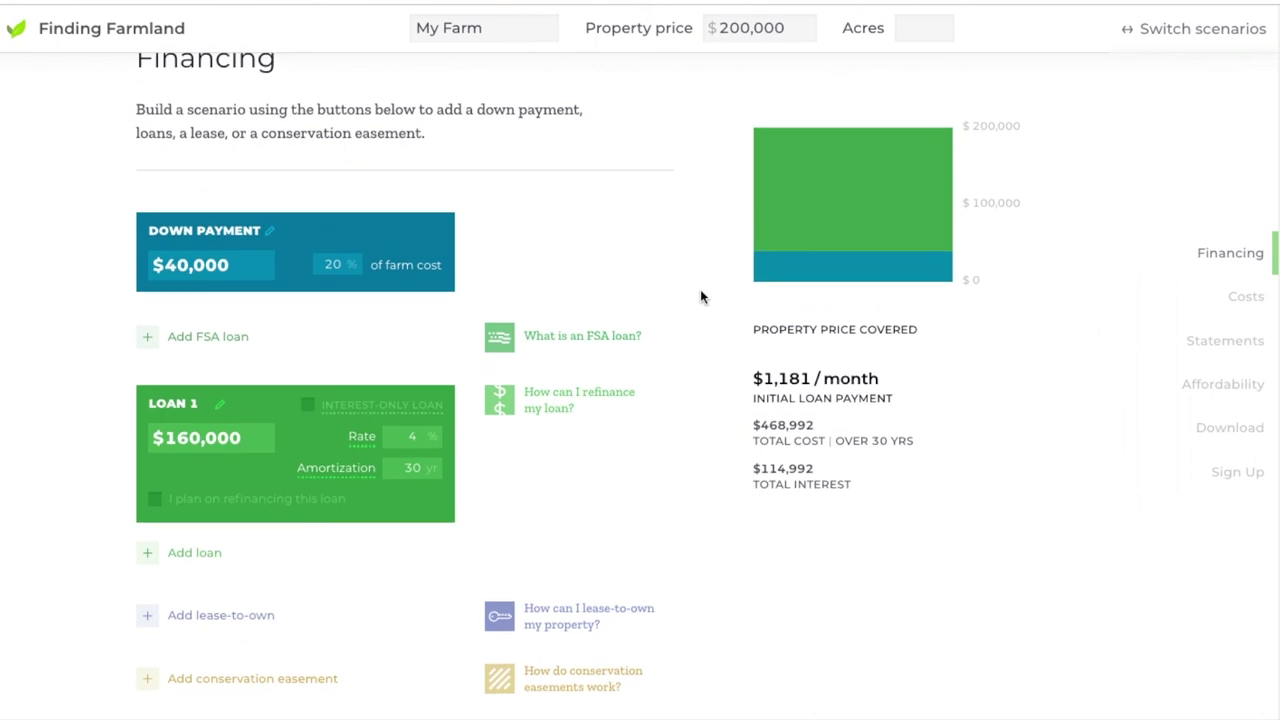